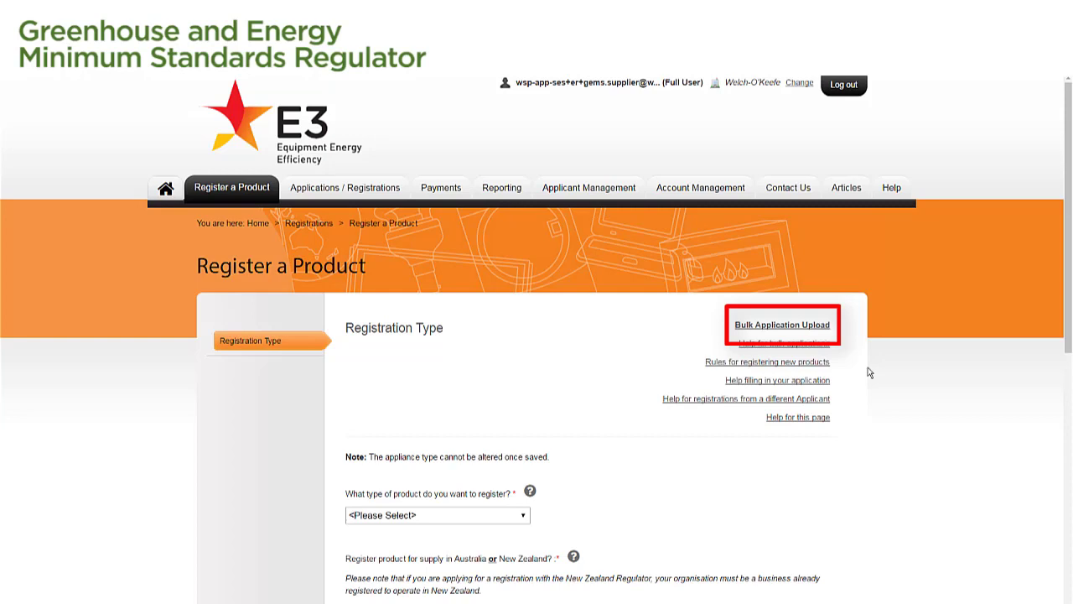
Start a bulk application upload for Clothes Washer (CW) products under Australia's Greenhouse and Energy Minimum Standards (Clothes Washing Machines) Determination 2015
click(823, 327)
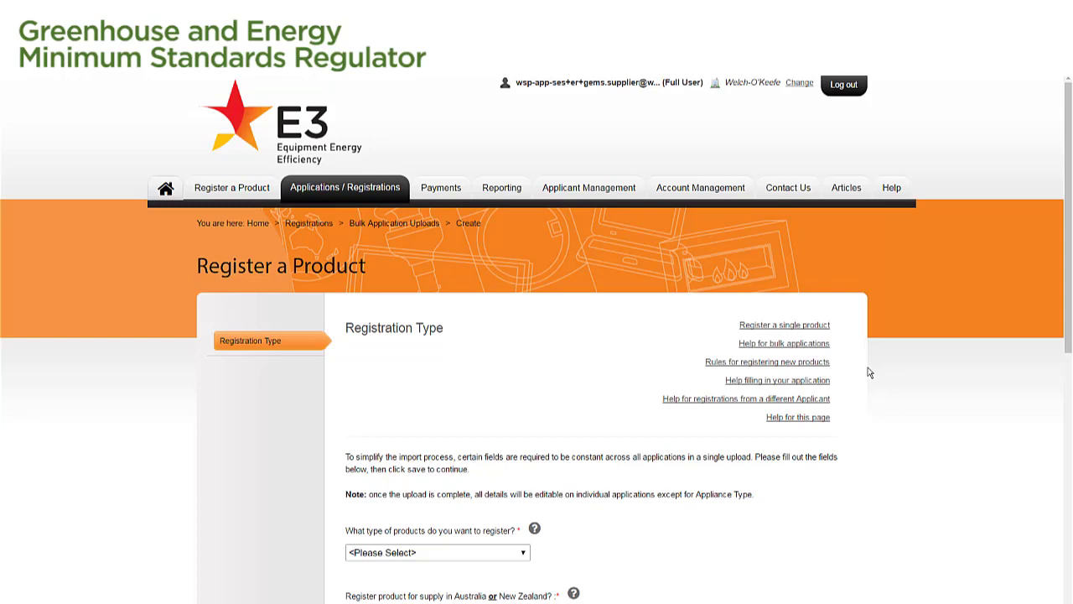
scroll(869, 372, down, 2)
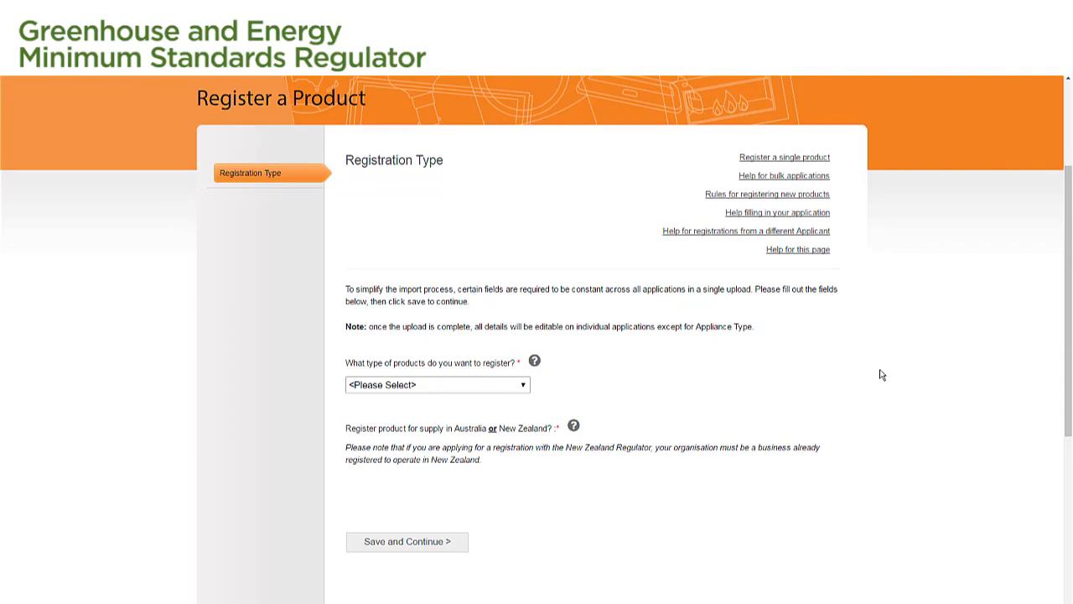
click(520, 387)
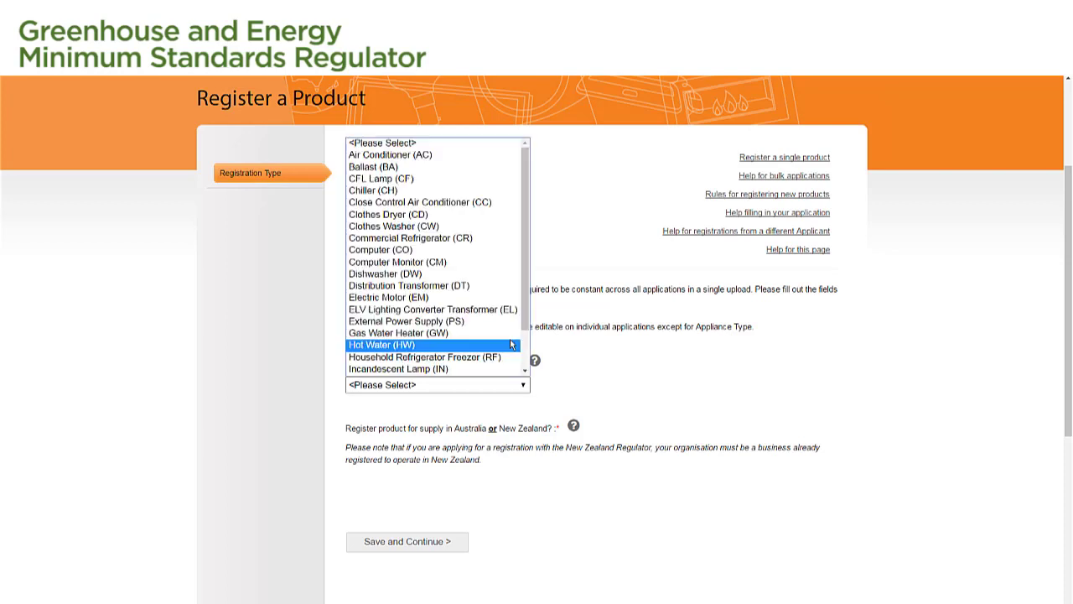
click(517, 235)
scroll(867, 416, down, 1)
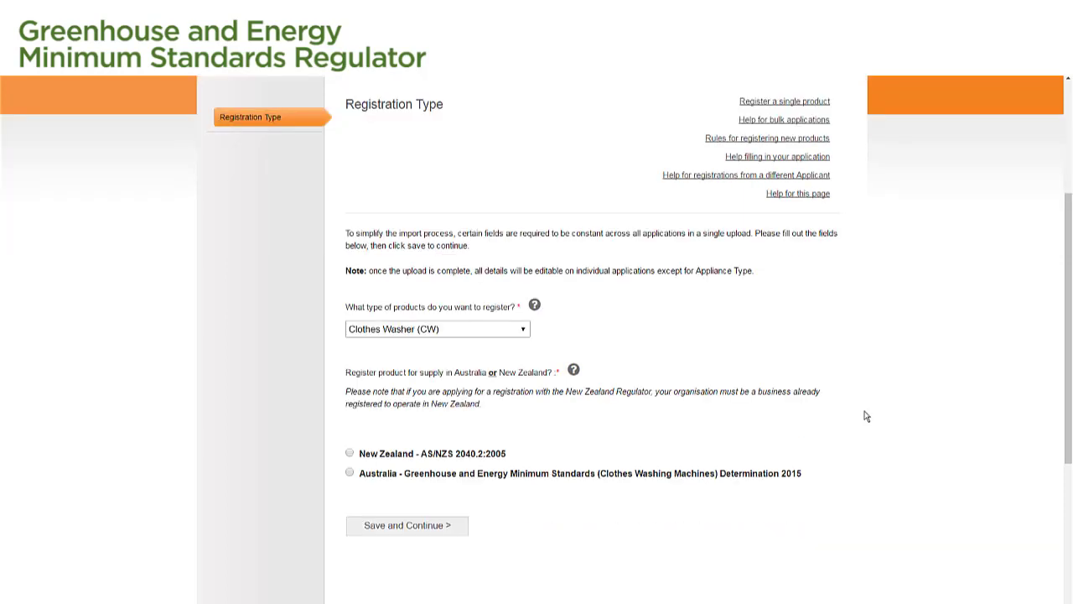
click(765, 481)
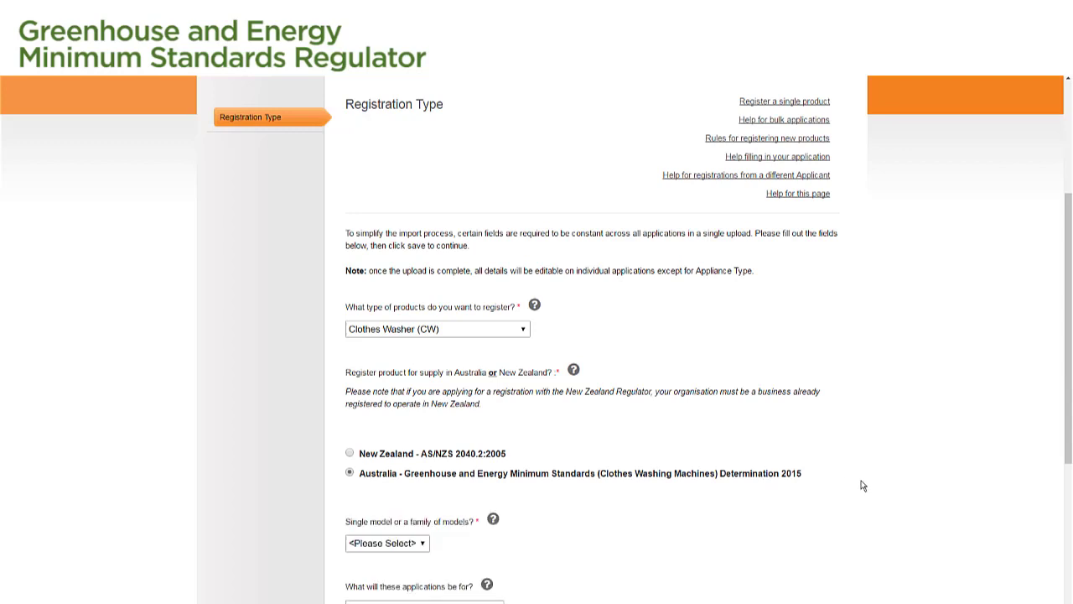
Set the applications to Single model with Standard label (up to 6 stars), and save the registration type
scroll(863, 486, down, 2)
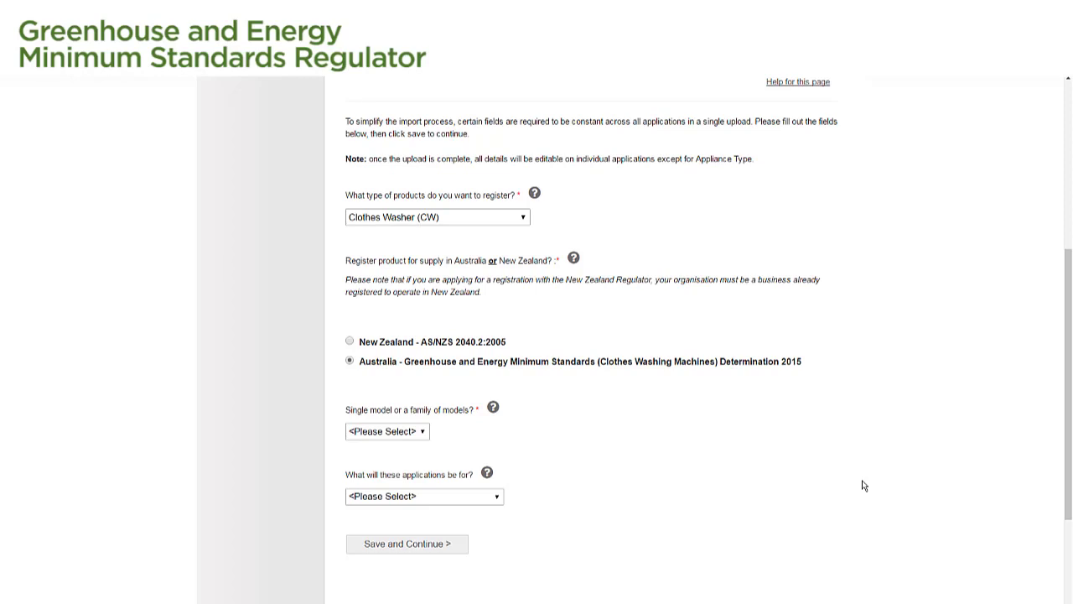
click(419, 433)
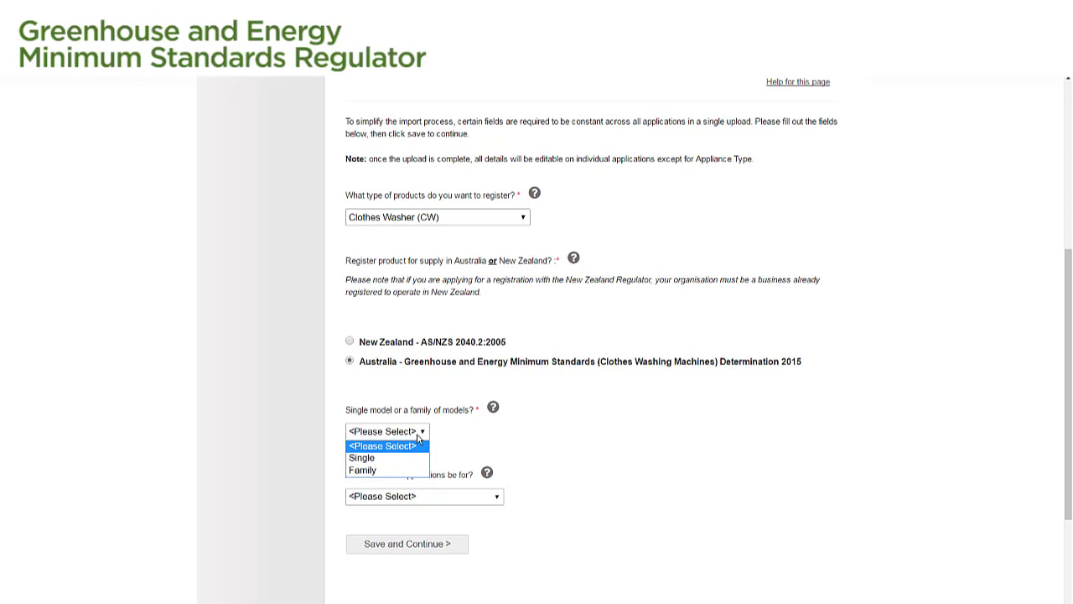
click(415, 458)
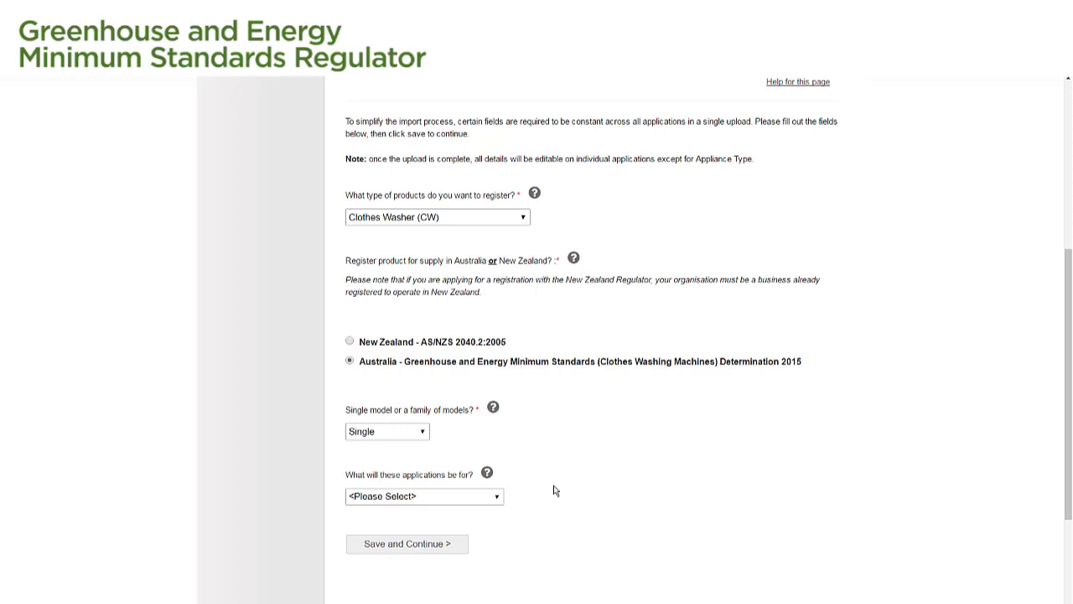
click(484, 496)
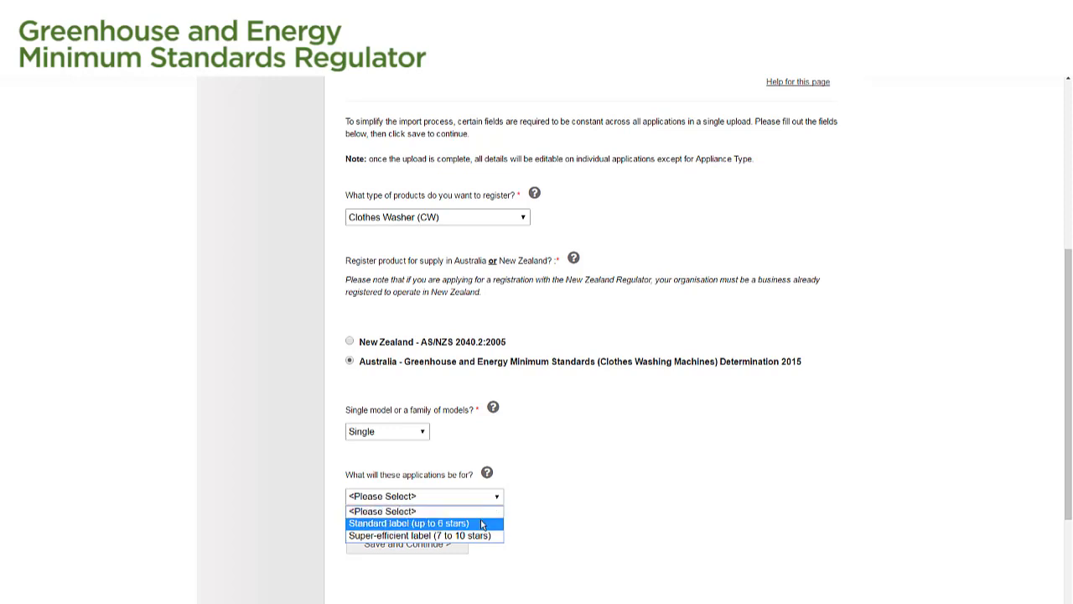
click(482, 524)
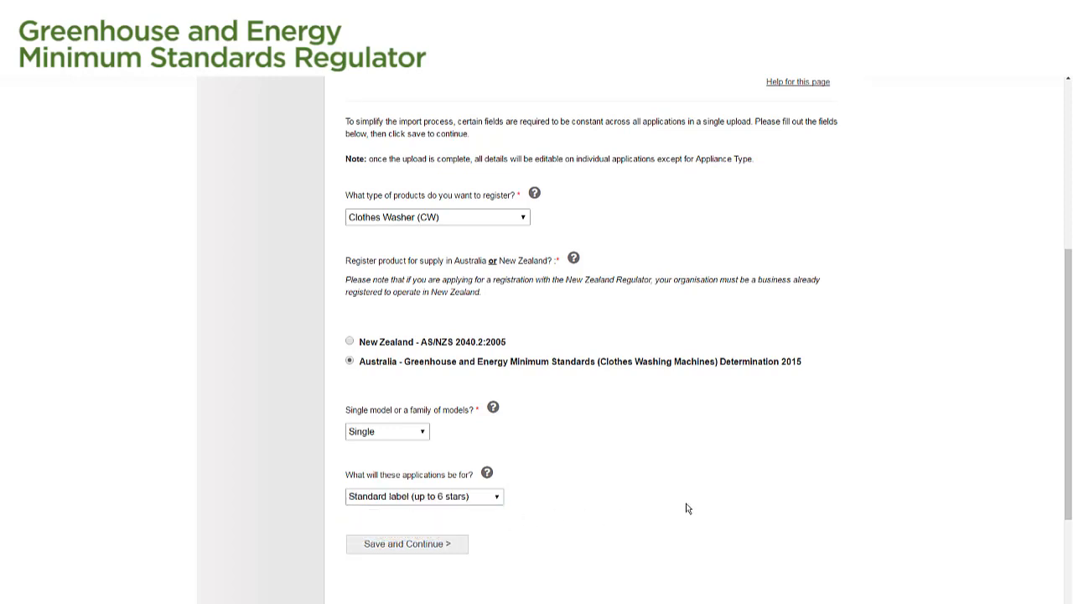
click(440, 554)
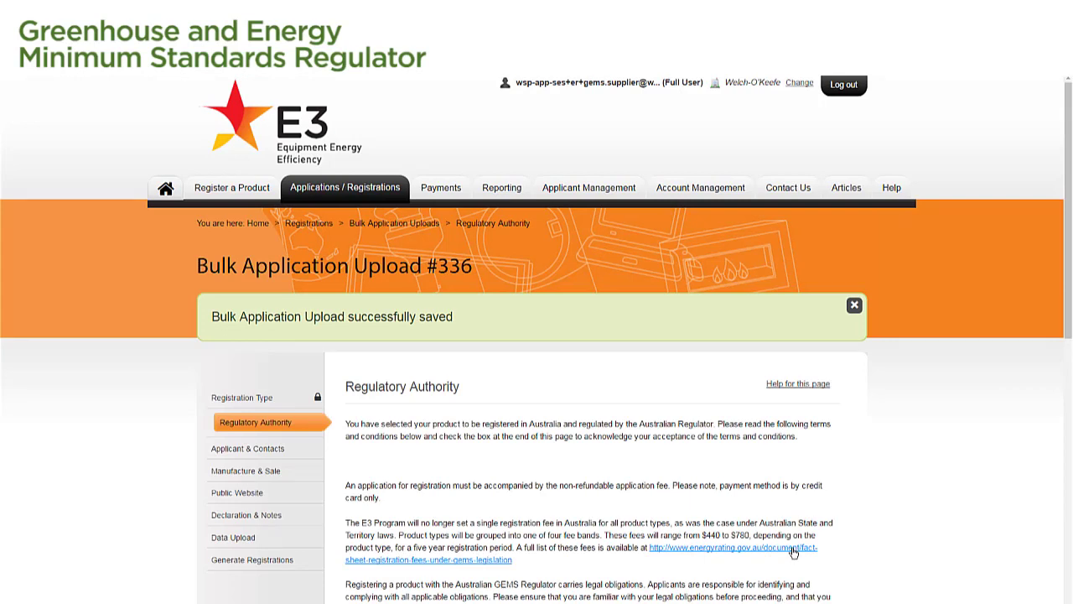
Acknowledge the Regulatory Authority terms and conditions and continue to the applicant details
scroll(794, 552, down, 3)
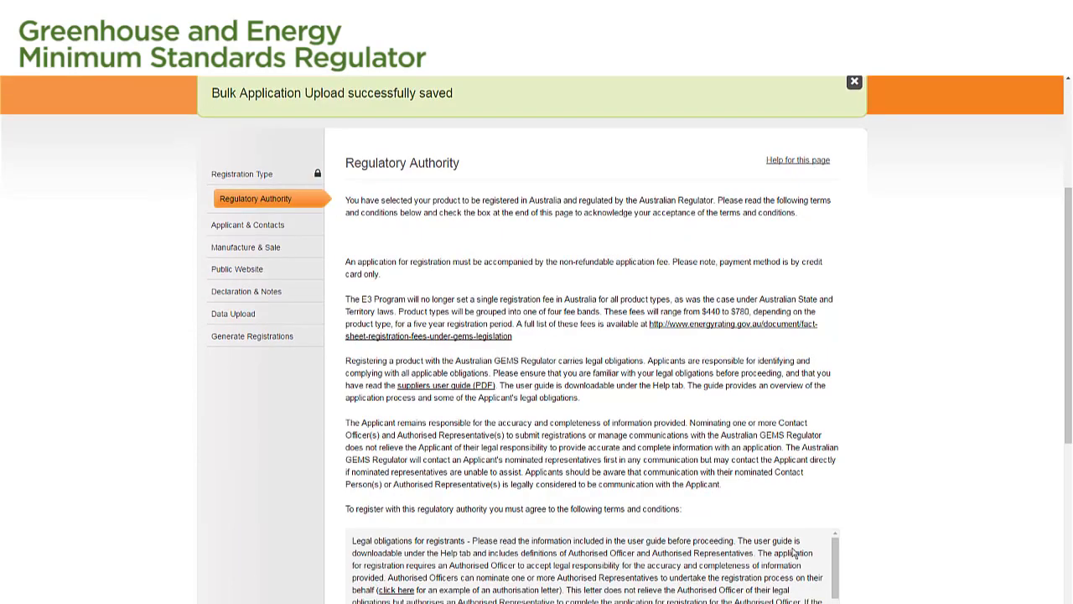
scroll(793, 552, down, 1)
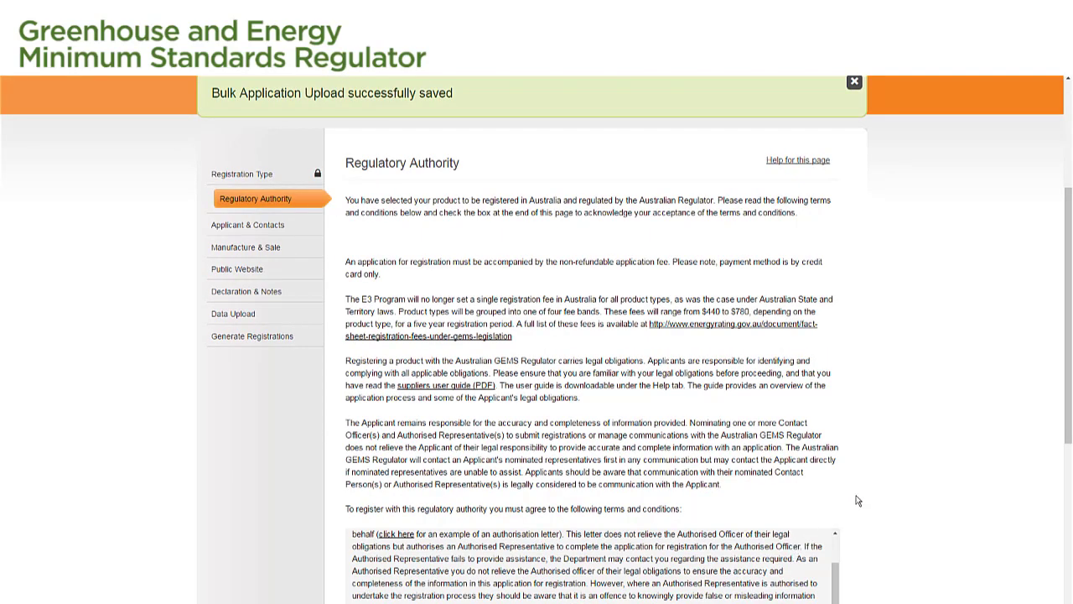
scroll(857, 500, down, 1)
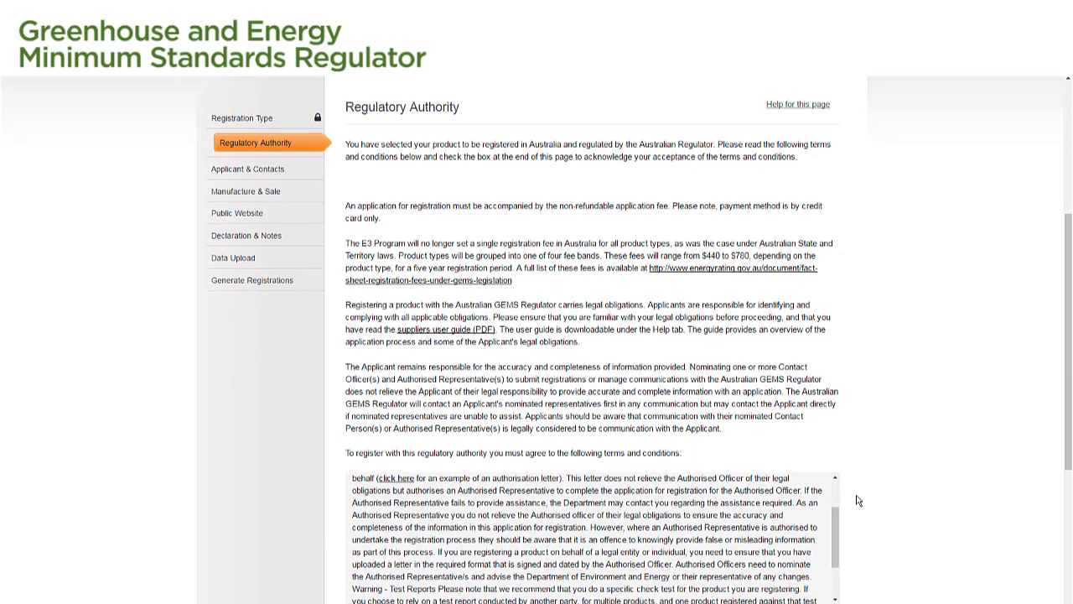
scroll(857, 501, down, 3)
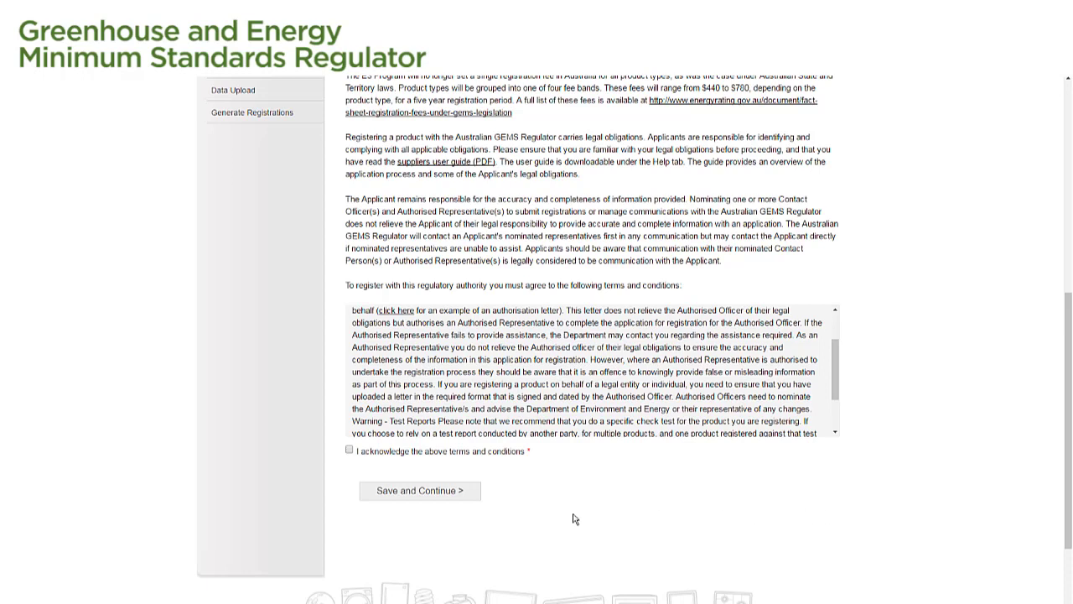
click(349, 451)
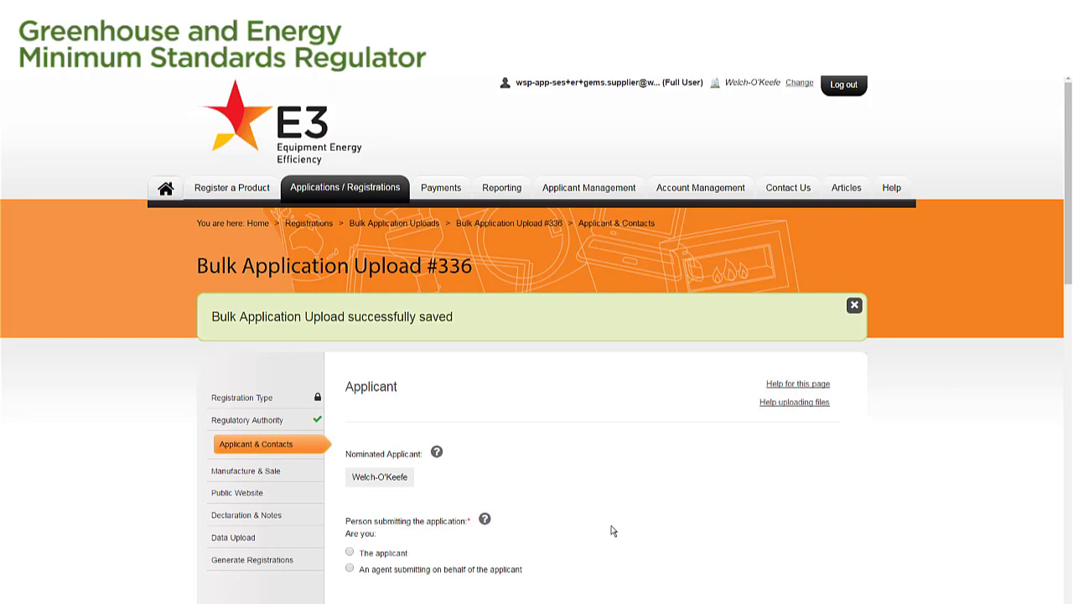
Identify the submitter as an agent submitting on behalf of the applicant and attach Letter of authorisation.docx as the letter of authority
scroll(611, 530, down, 3)
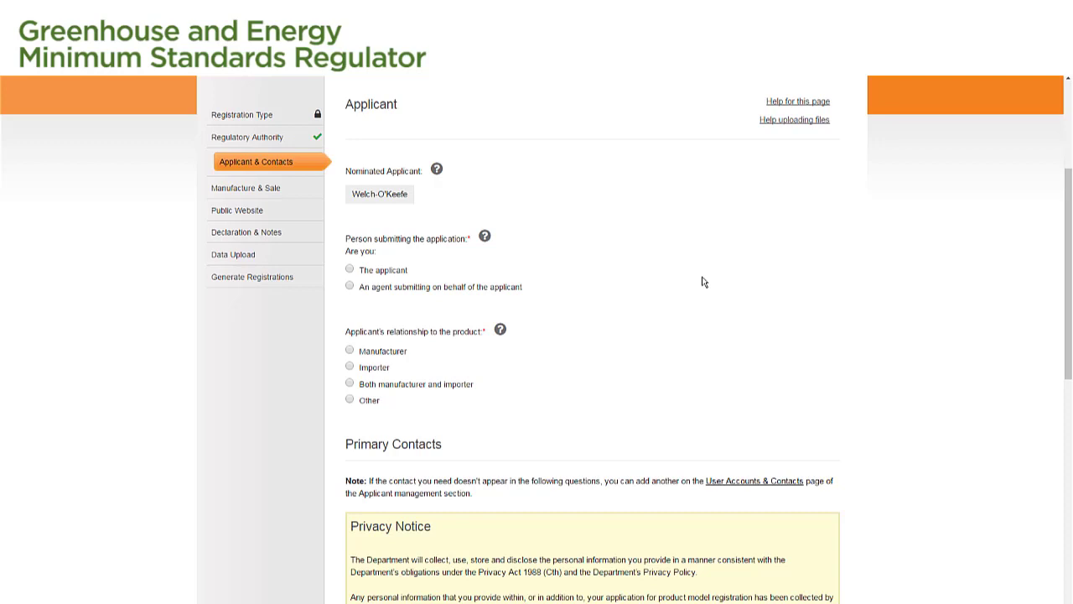
click(498, 290)
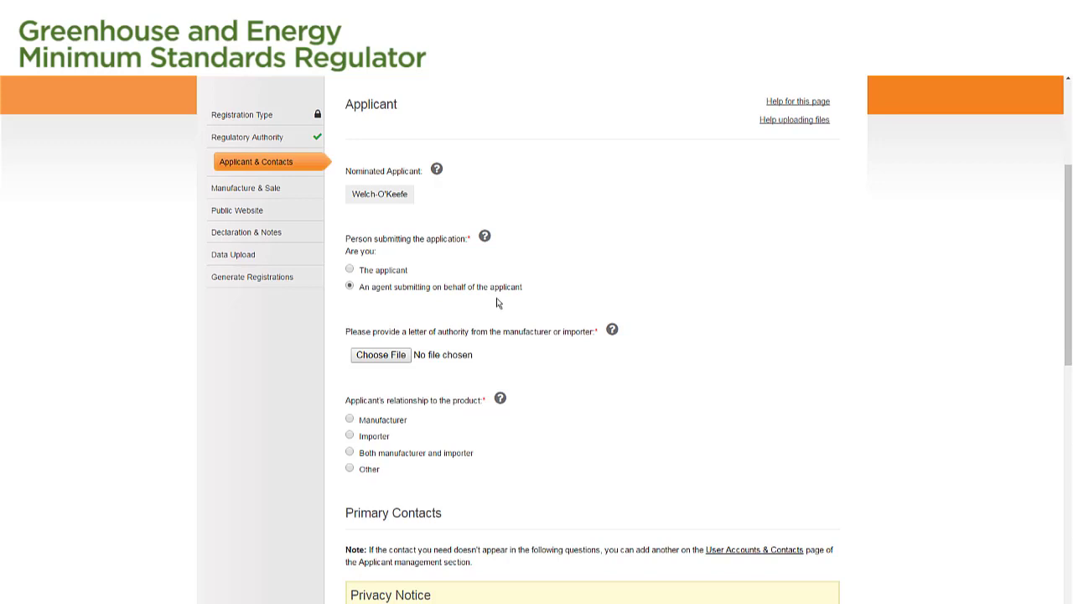
click(400, 359)
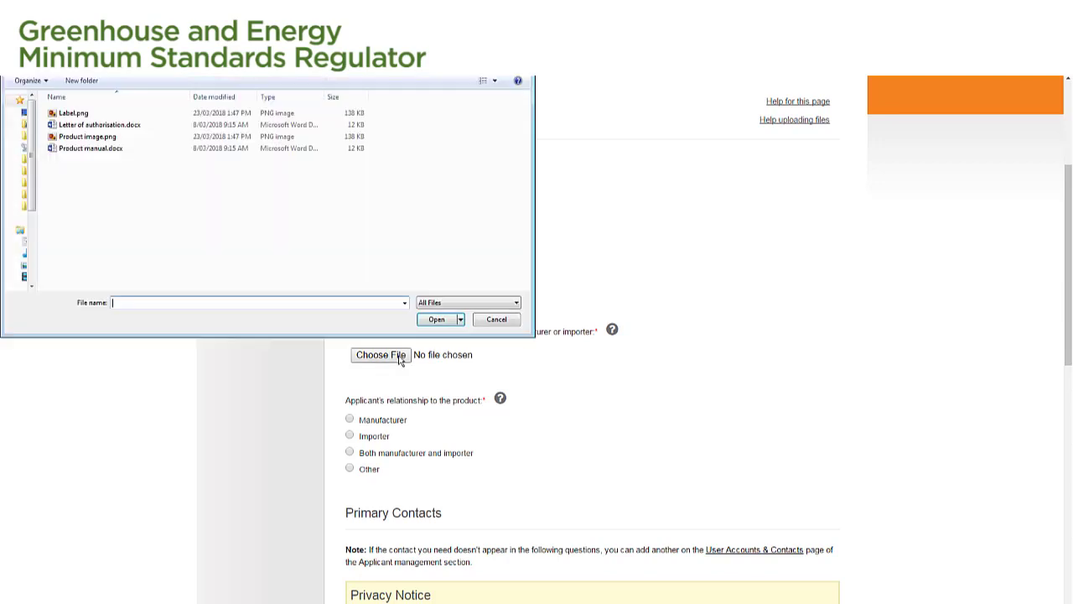
click(135, 126)
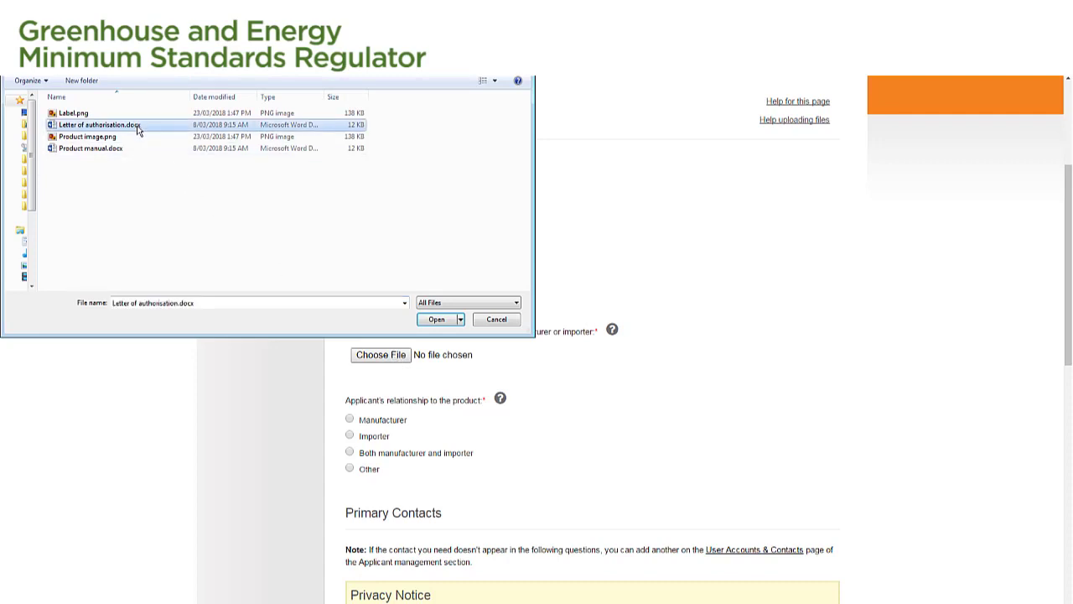
click(447, 324)
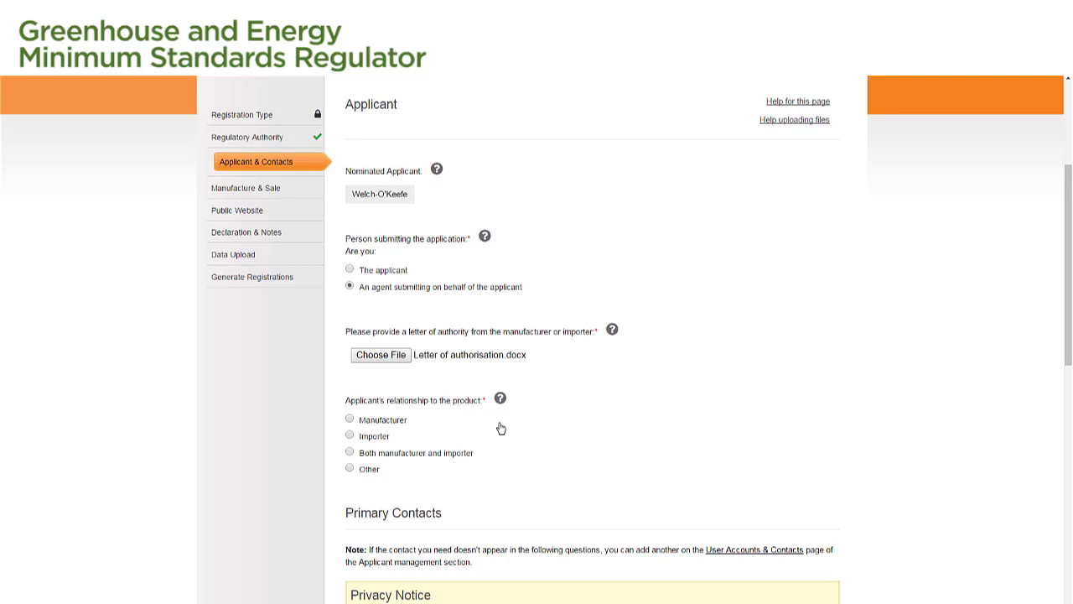
Set the applicant's relationship to the product to Other and specify the role as Retailer
click(369, 469)
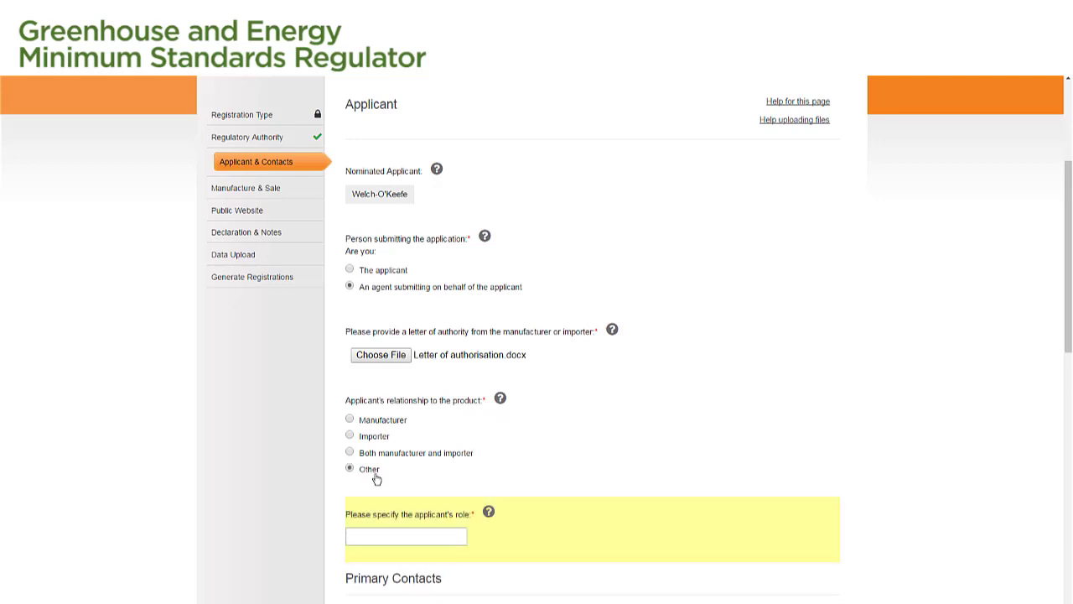
click(409, 538)
text(Retailer)
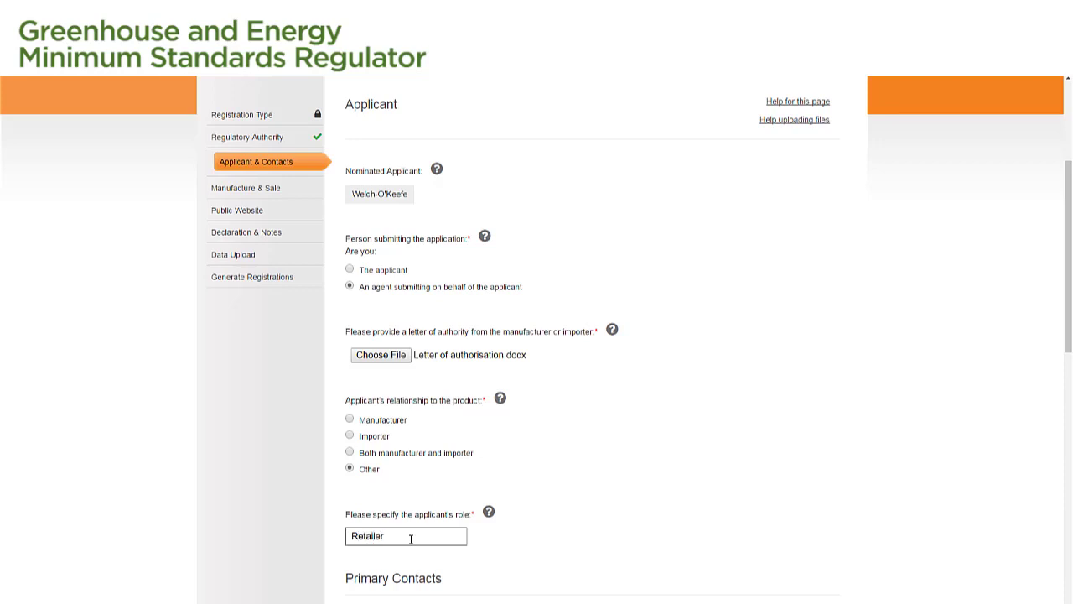
click(566, 544)
Choose the primary administrative, technical and accounts payable contact persons, and save to continue to the manufacturing information
scroll(970, 399, down, 6)
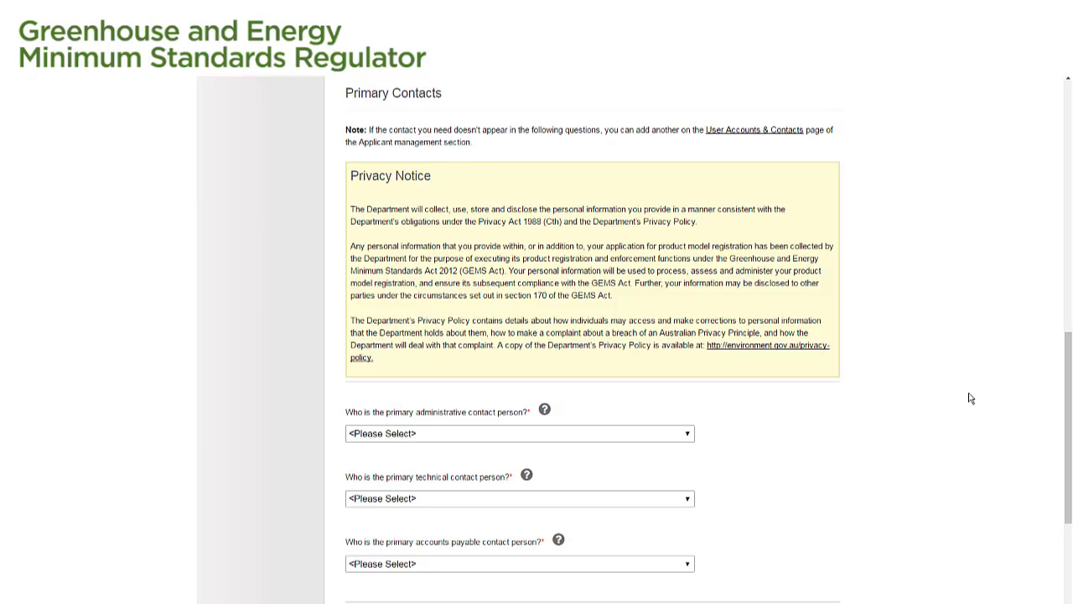
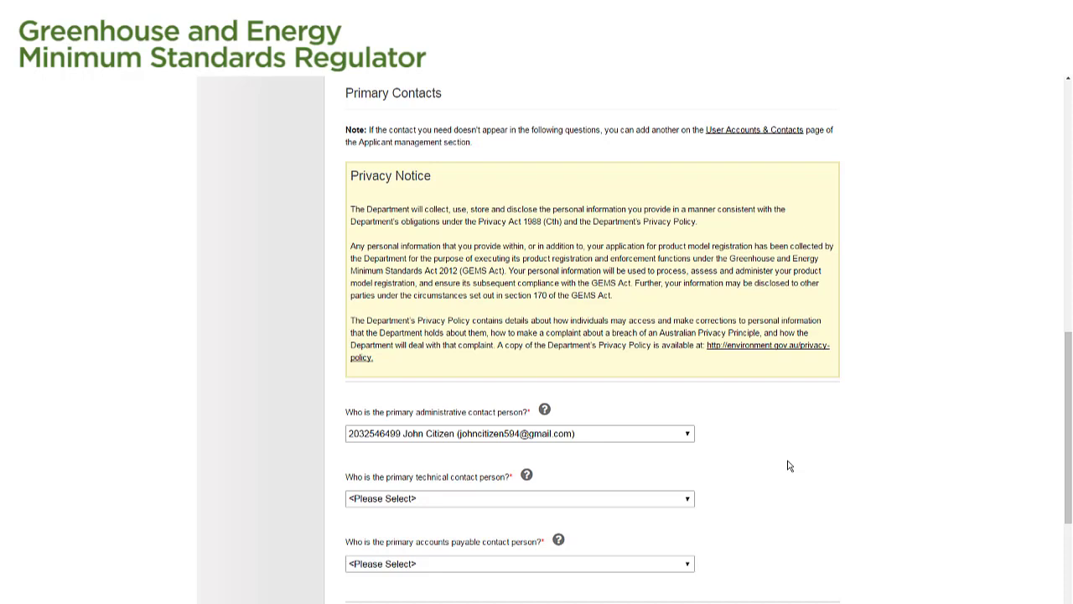
click(671, 501)
click(654, 526)
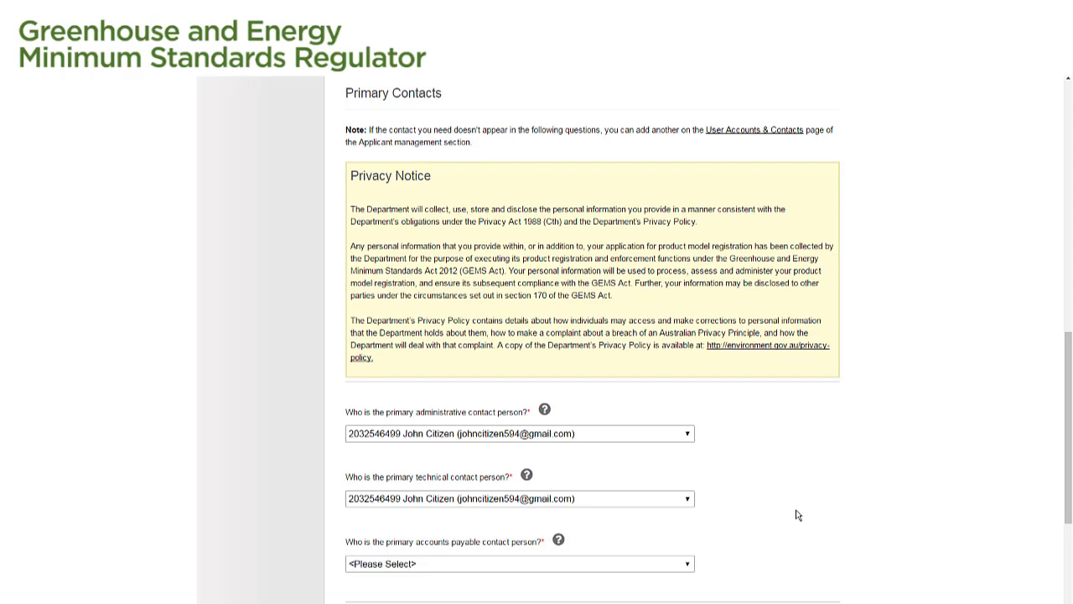
click(671, 566)
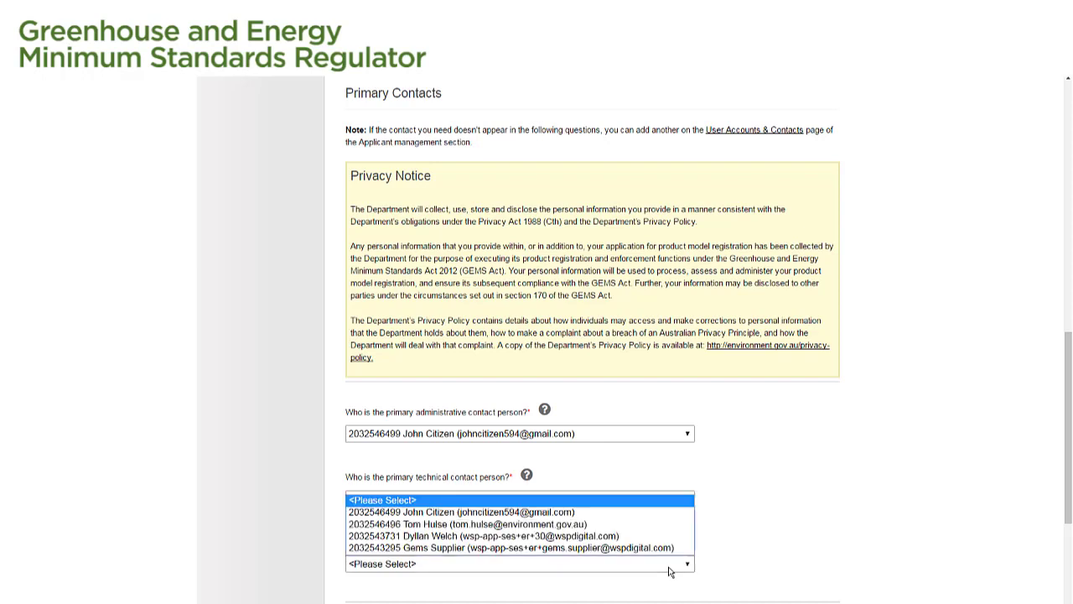
click(607, 536)
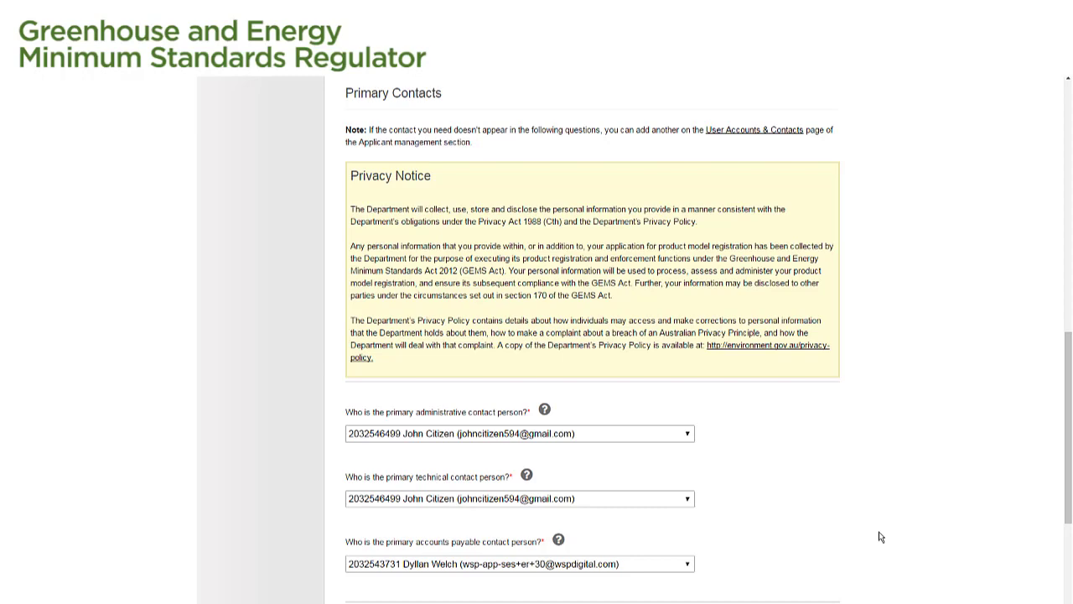
scroll(880, 537, down, 2)
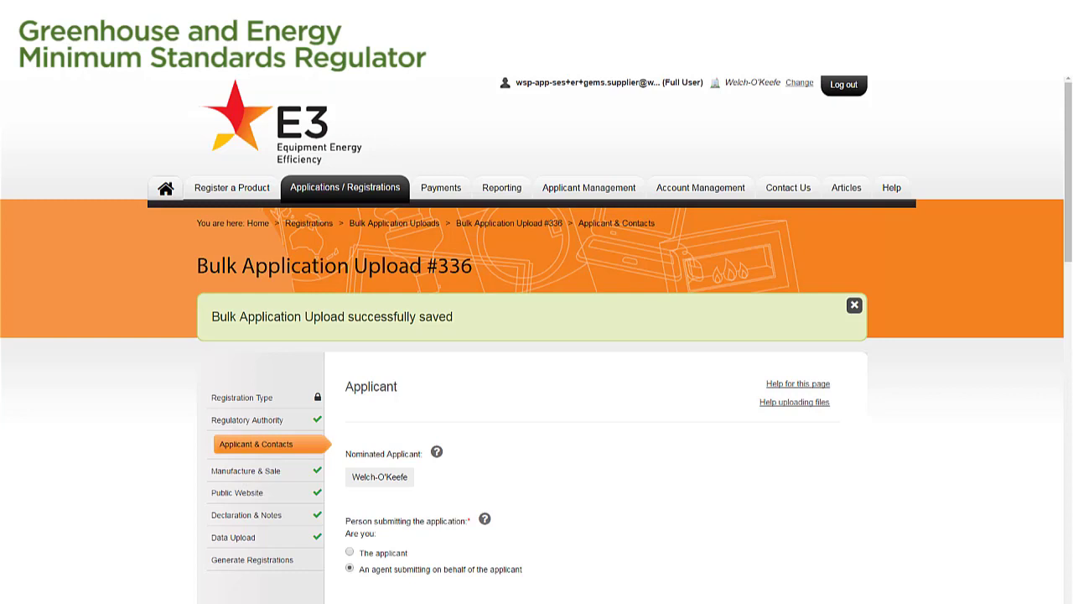
scroll(476, 406, down, 15)
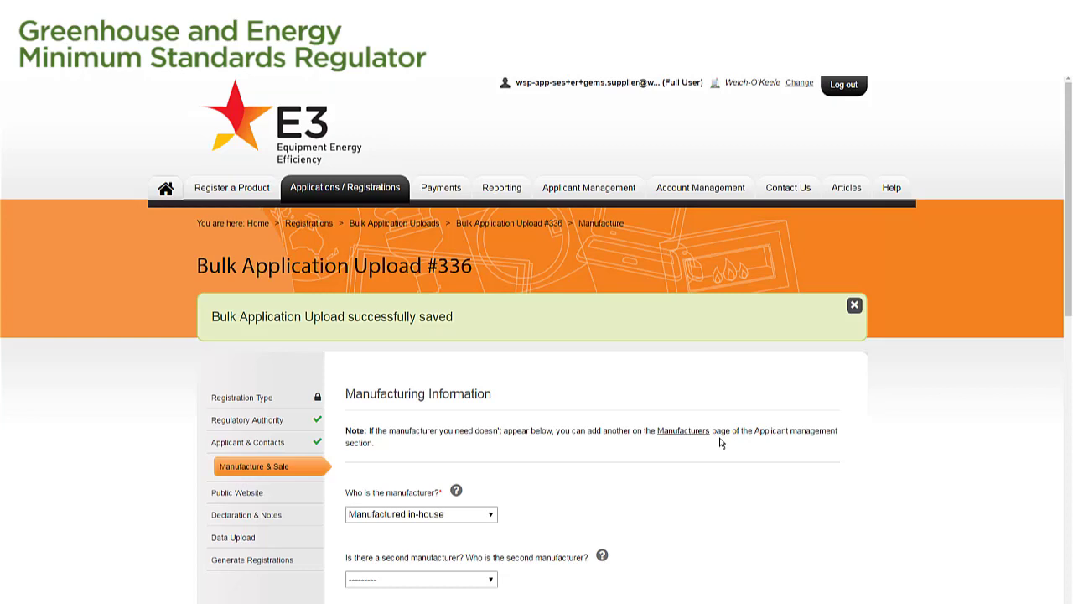
Review the available choices for the manufacturer and the second manufacturer
click(488, 516)
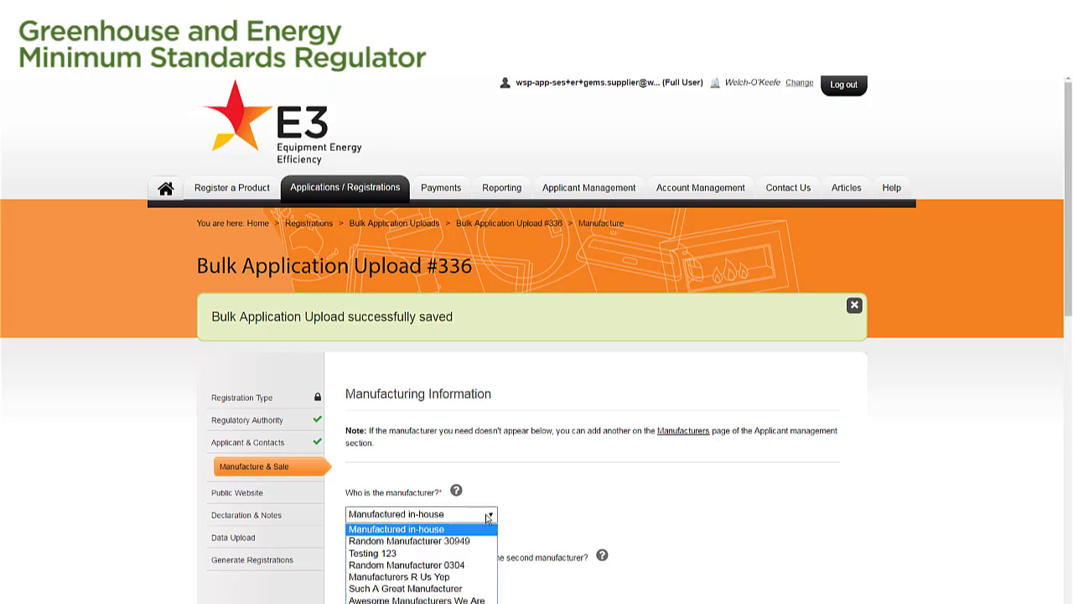
click(487, 518)
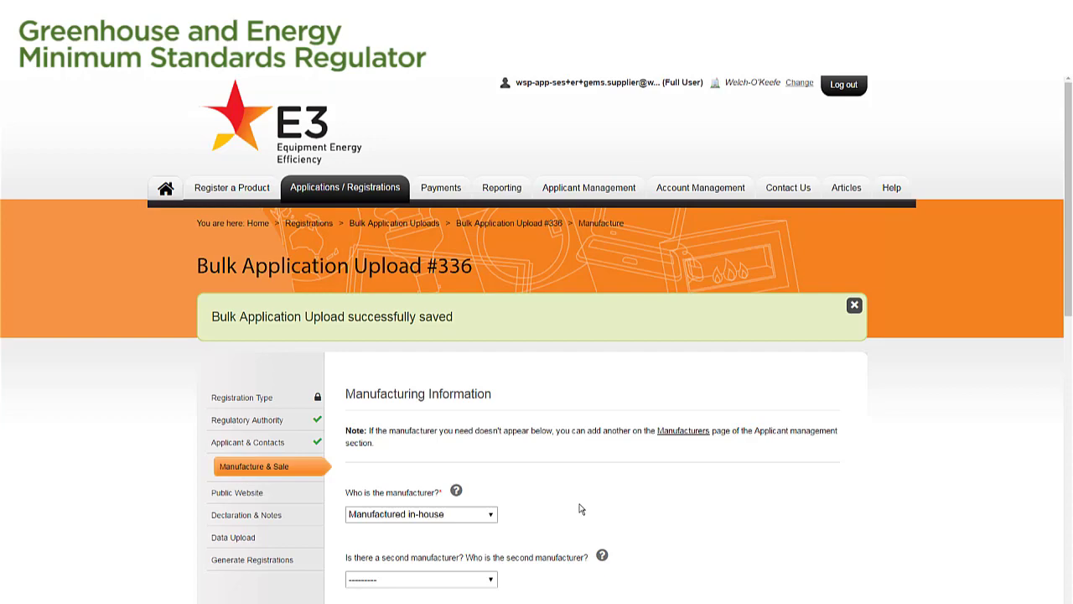
scroll(578, 509, down, 2)
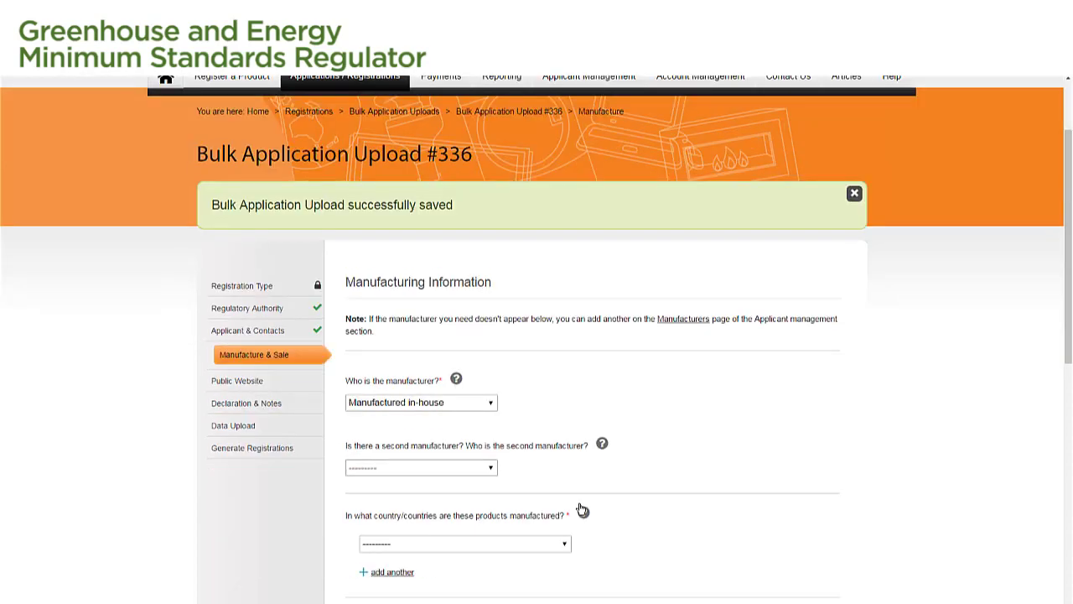
click(492, 472)
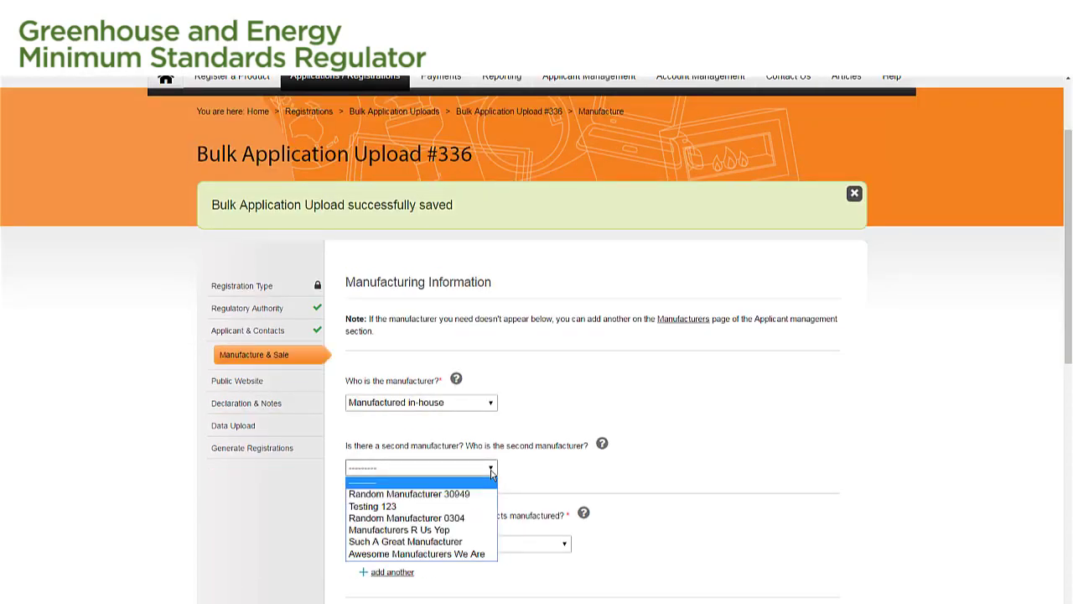
click(492, 472)
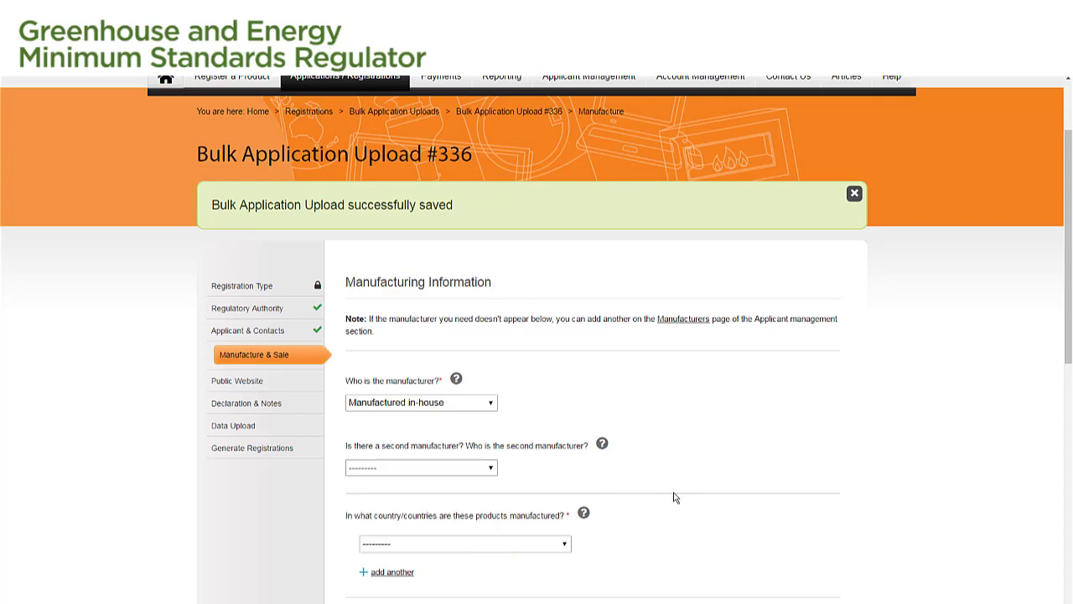
Set the countries of manufacture to China and Japan, adding a second country entry
scroll(675, 496, down, 2)
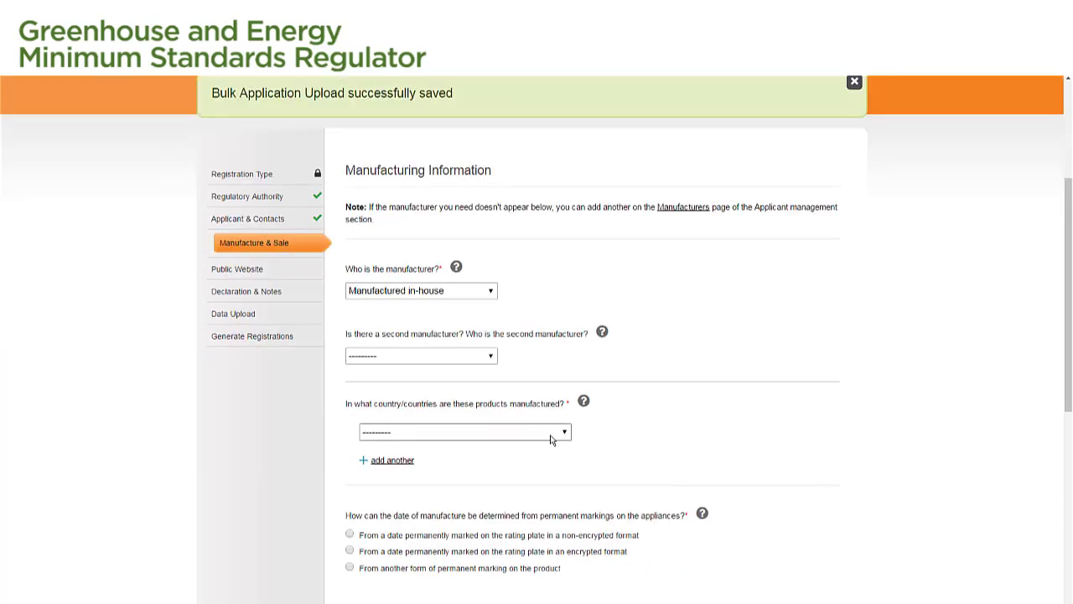
click(551, 436)
click(492, 227)
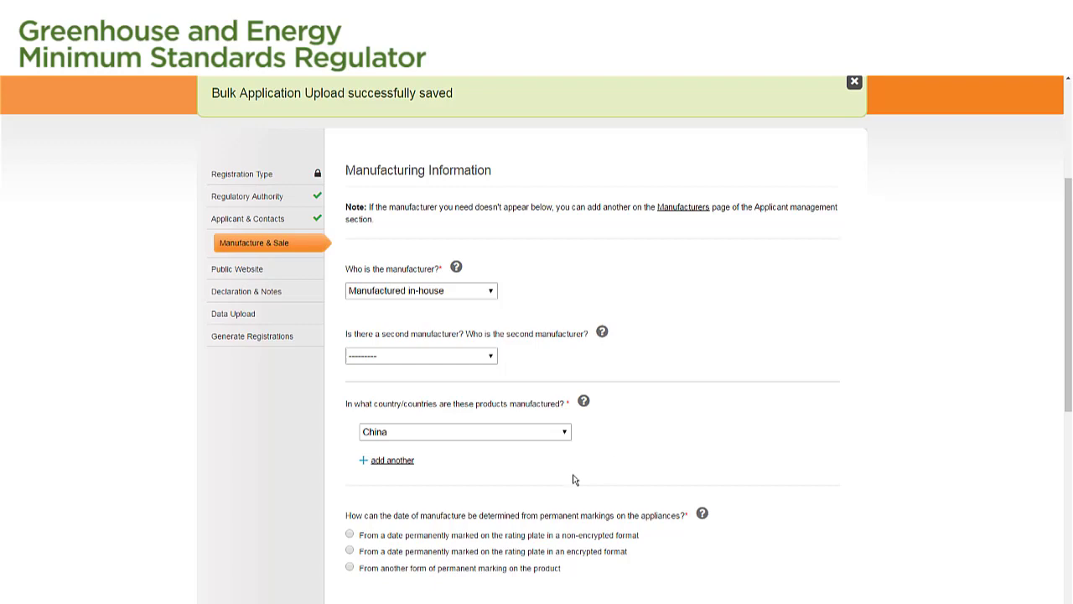
click(404, 461)
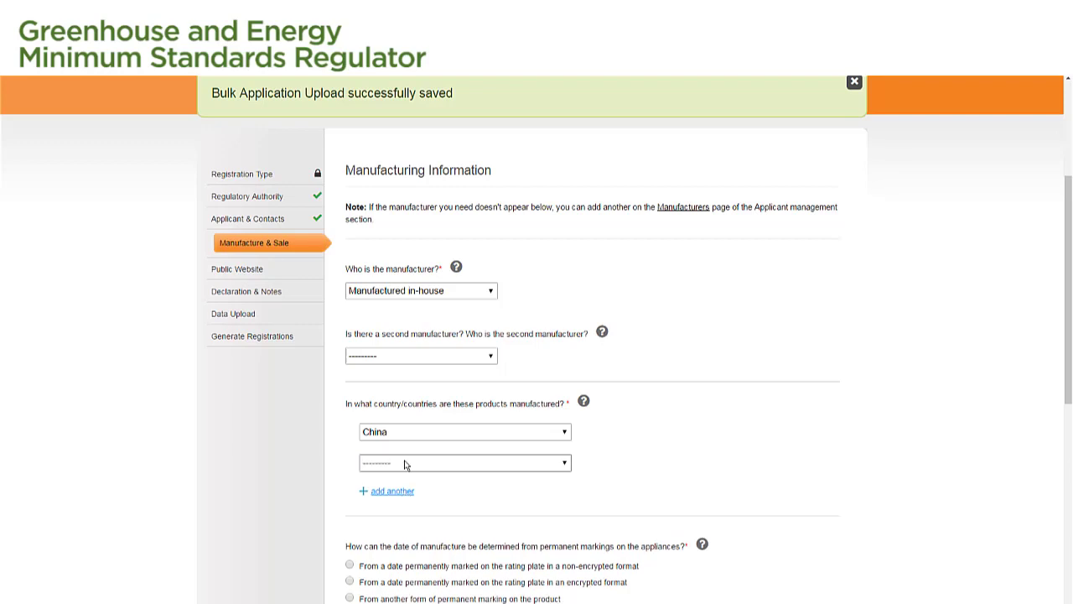
click(460, 466)
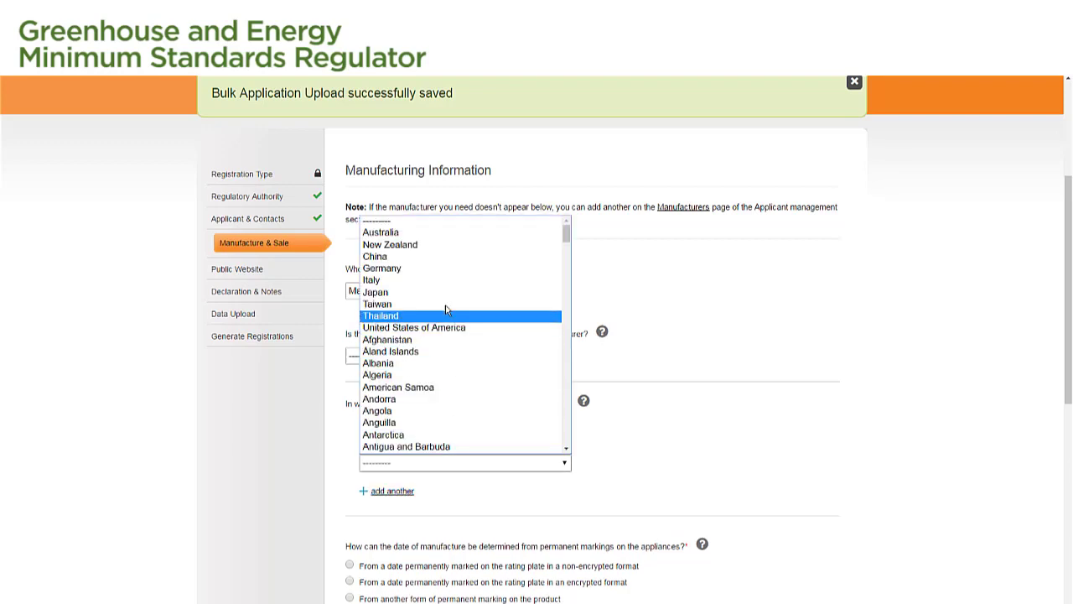
click(504, 292)
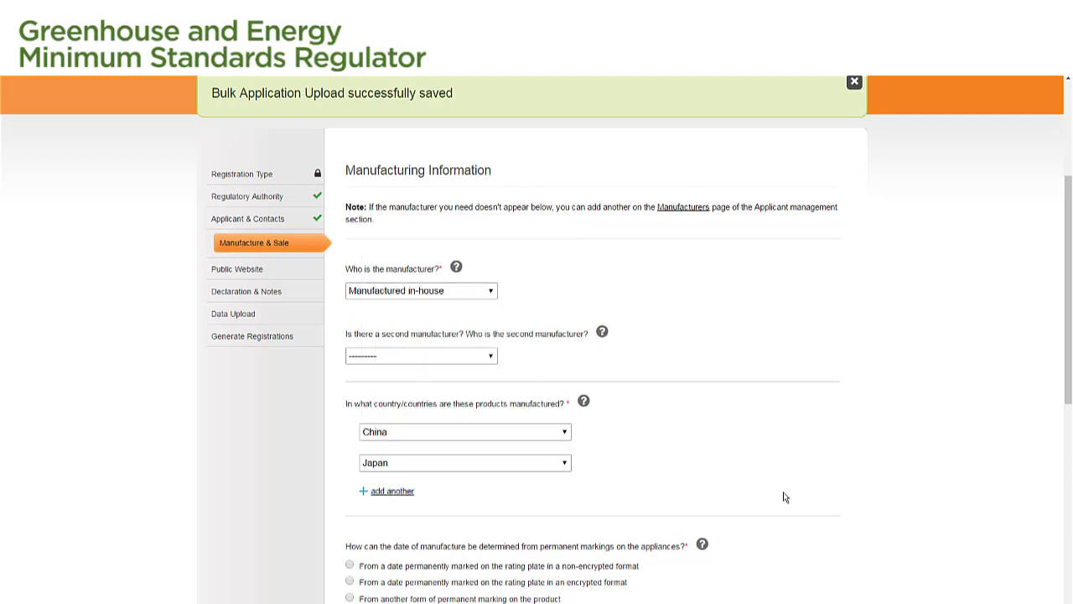
Specify that the date of manufacture is determined from another form of permanent marking and describe it as XXXXXXXXXXXX
scroll(779, 497, down, 4)
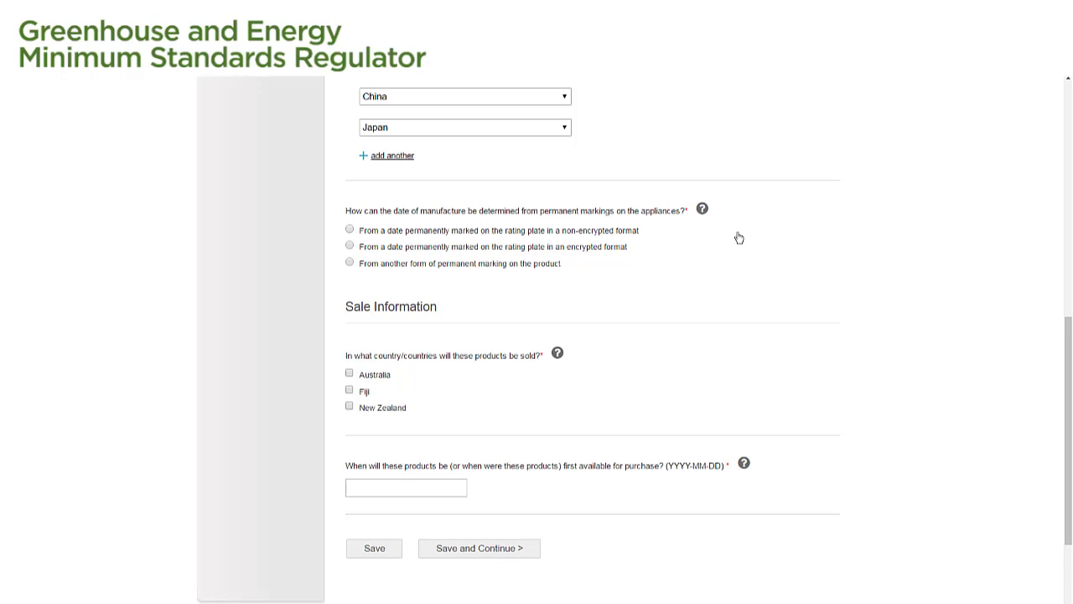
click(599, 237)
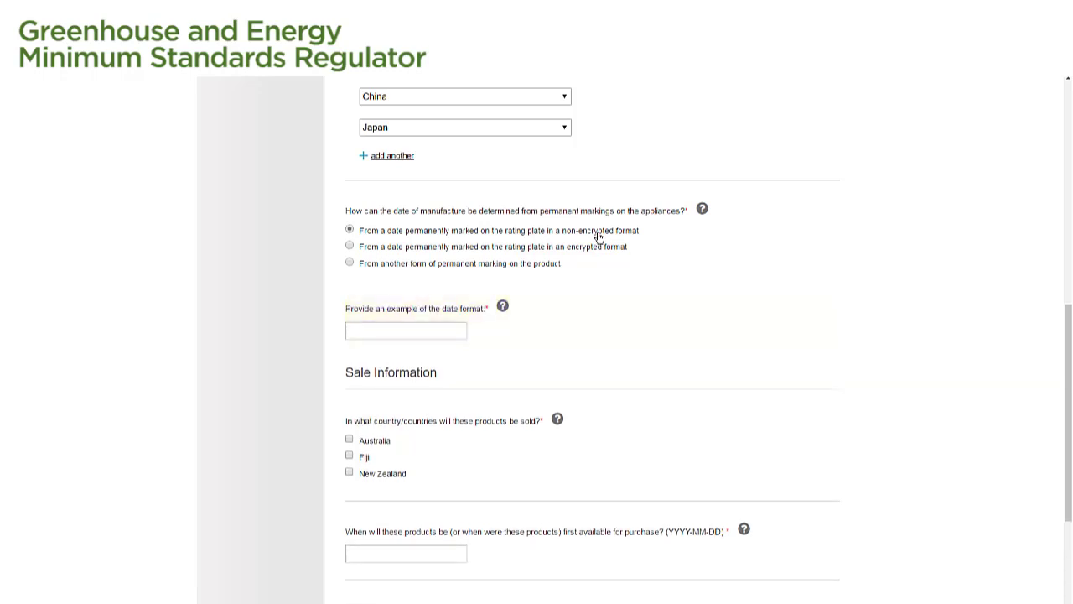
click(575, 247)
click(555, 265)
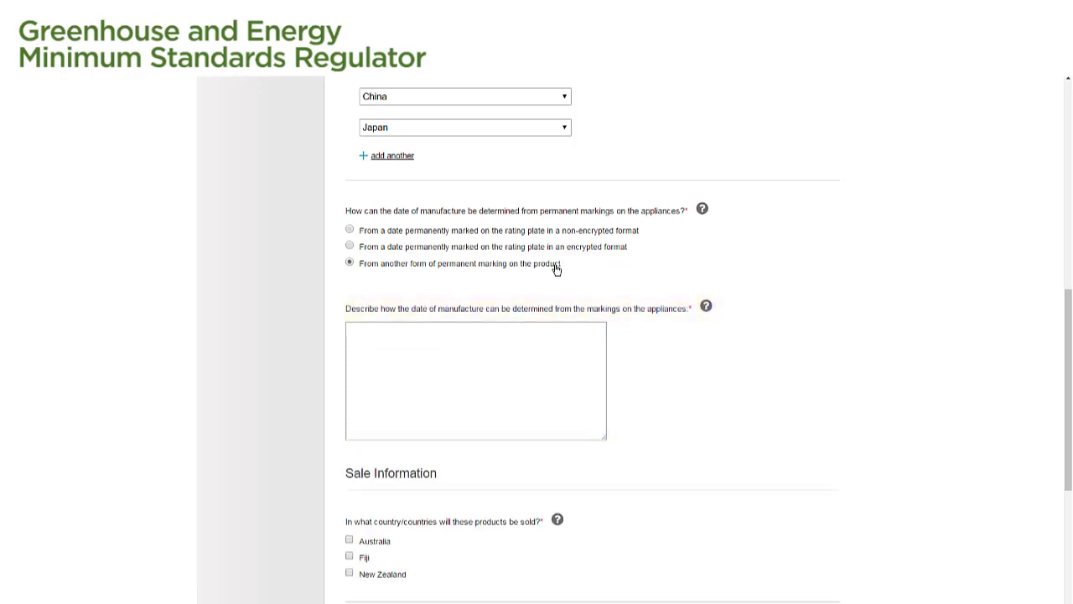
click(567, 346)
text(XXXXXXXXXXXX)
Choose Australia as the country of sale, set the first available date to 2018-07-27, and save the section
scroll(692, 398, down, 2)
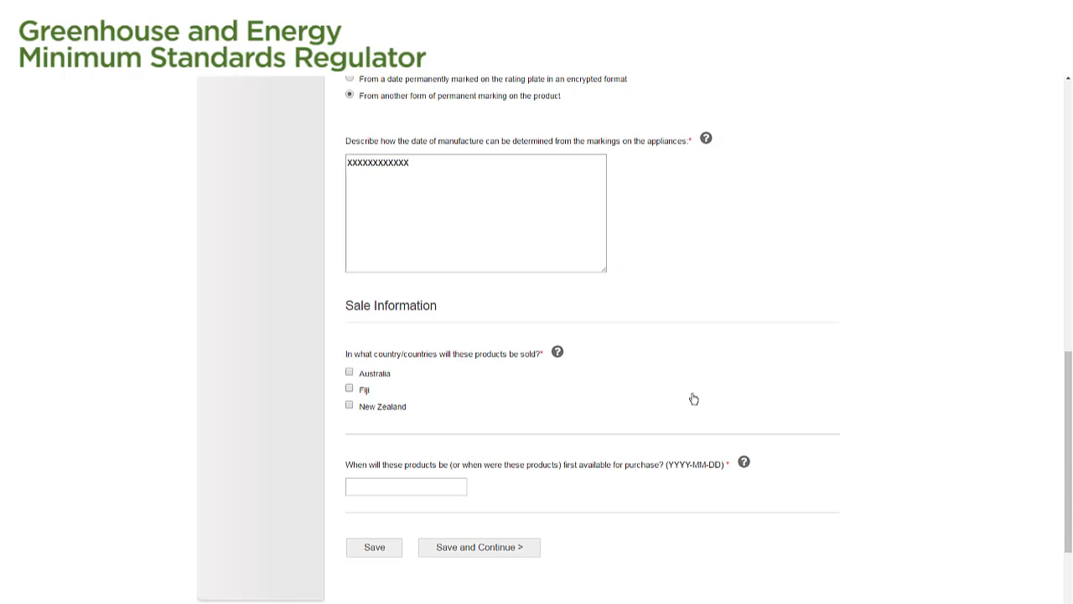
click(379, 377)
scroll(632, 398, down, 1)
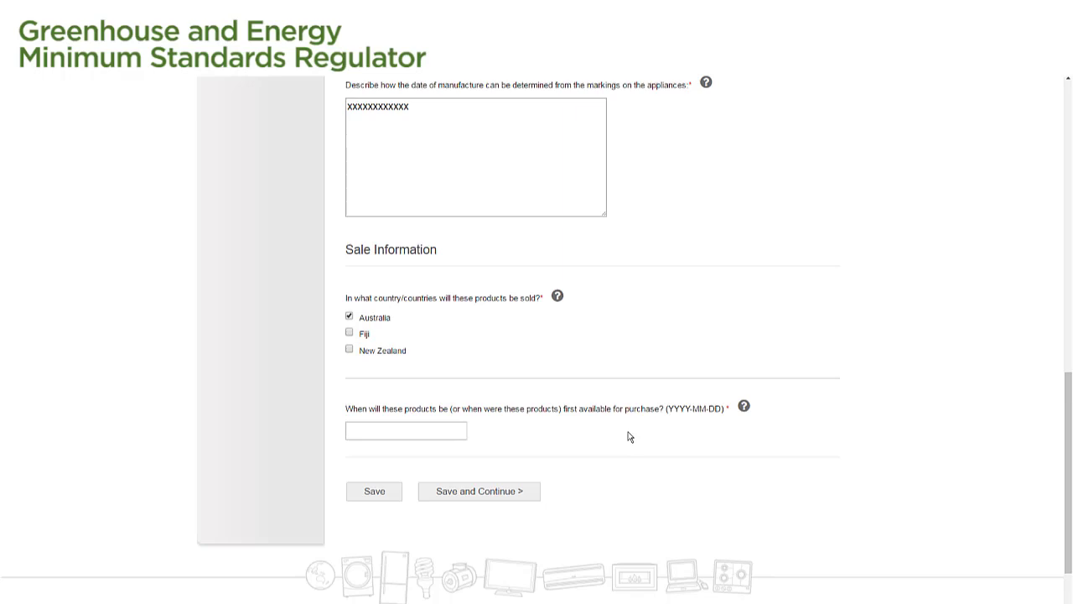
click(448, 429)
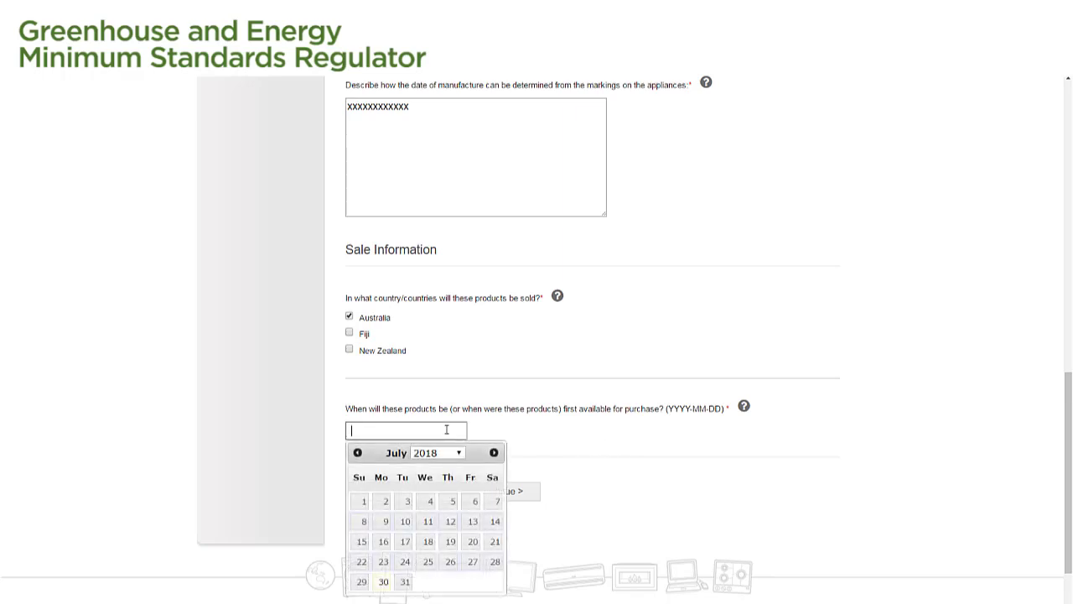
click(473, 562)
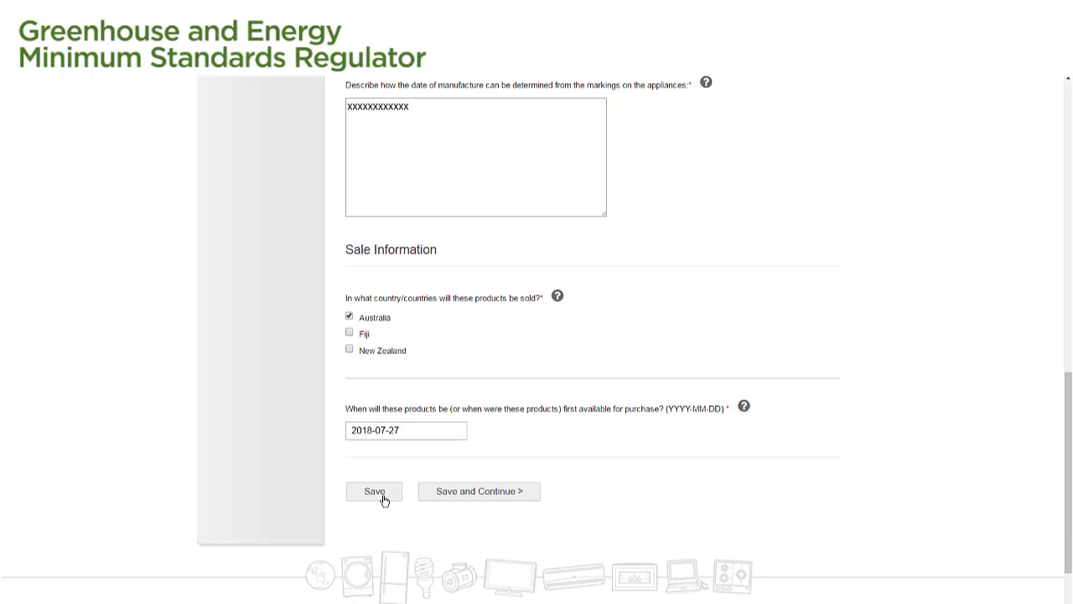
click(382, 496)
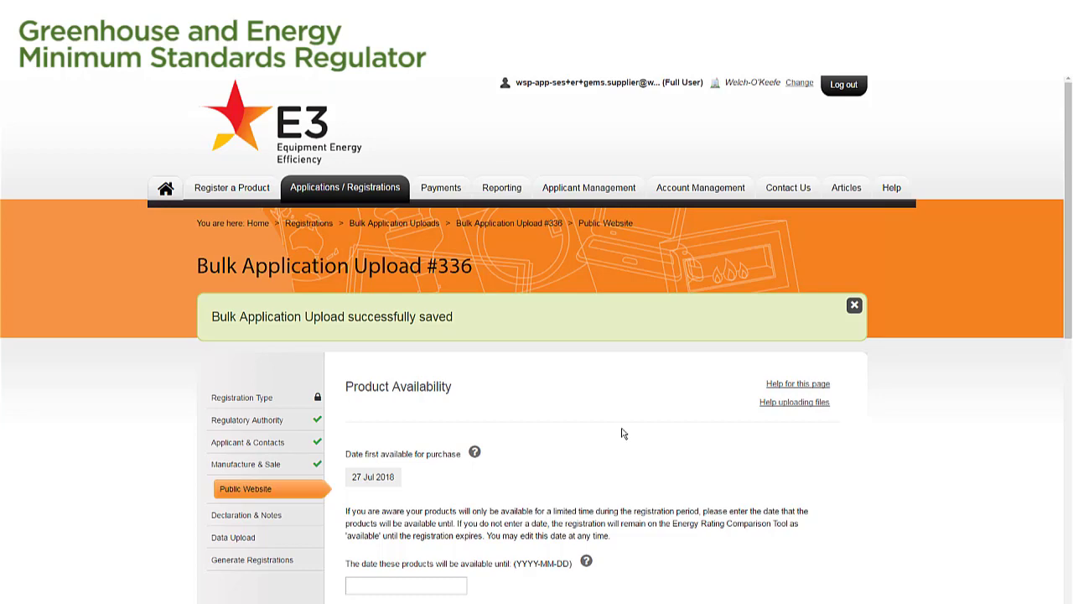
Leave the date the products will be available until blank, and save and continue to the declaration
scroll(622, 433, down, 1)
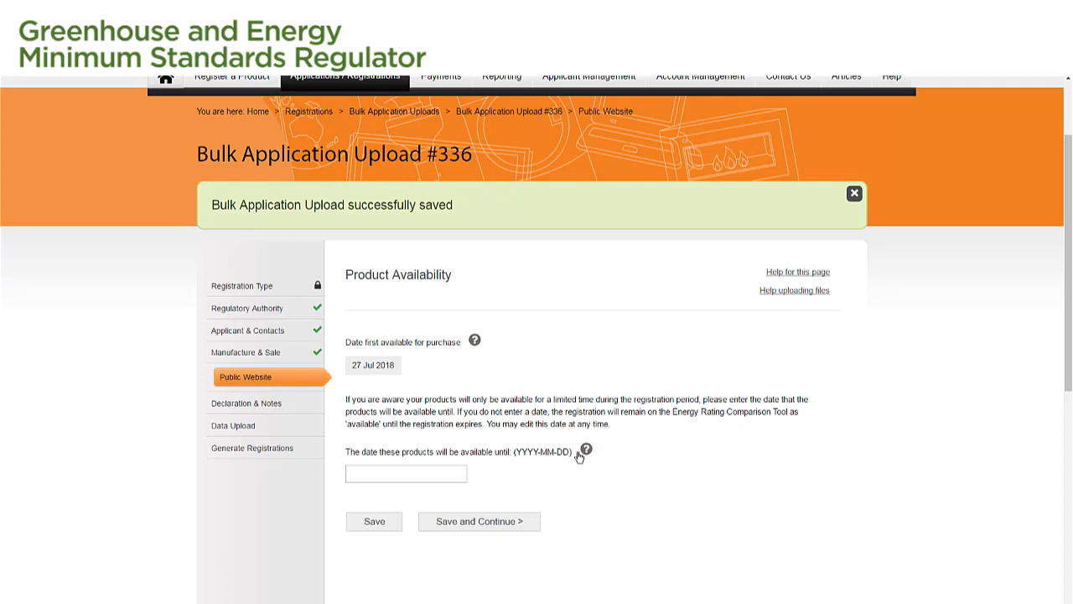
click(452, 471)
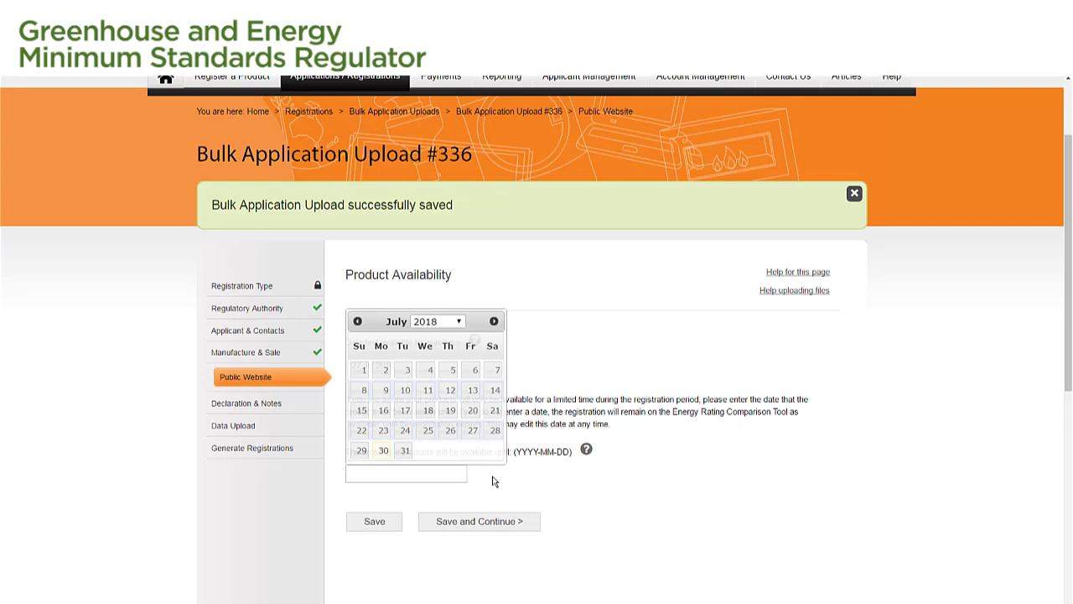
click(493, 480)
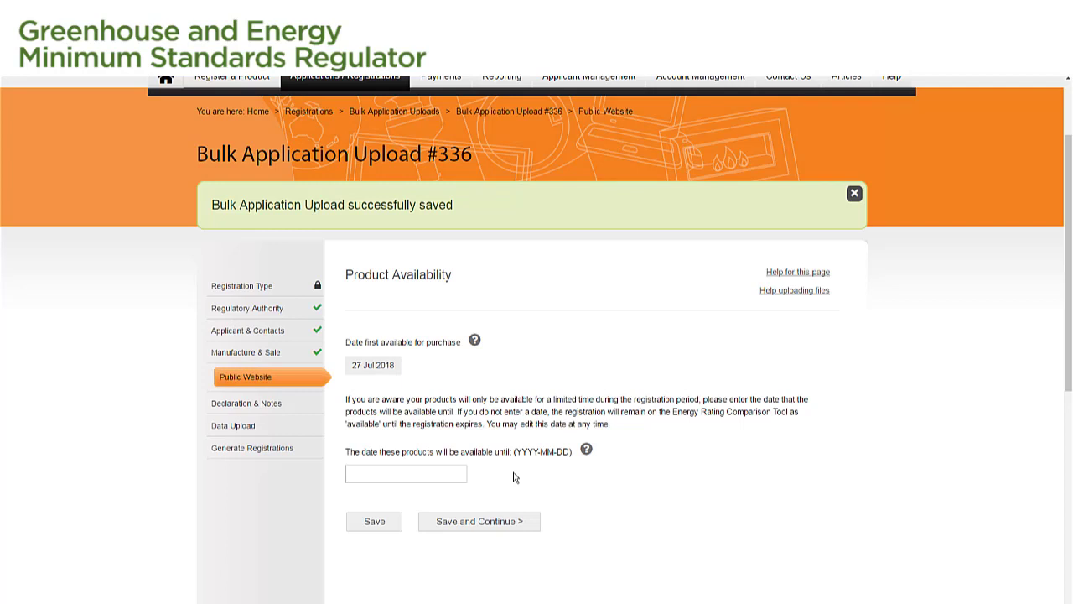
click(374, 521)
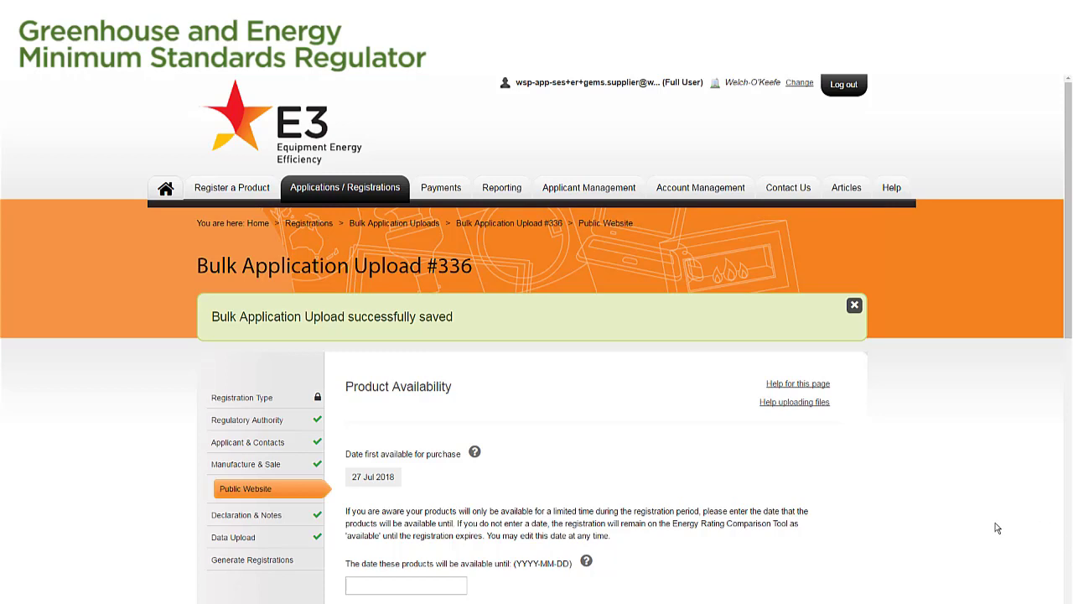
scroll(998, 528, down, 3)
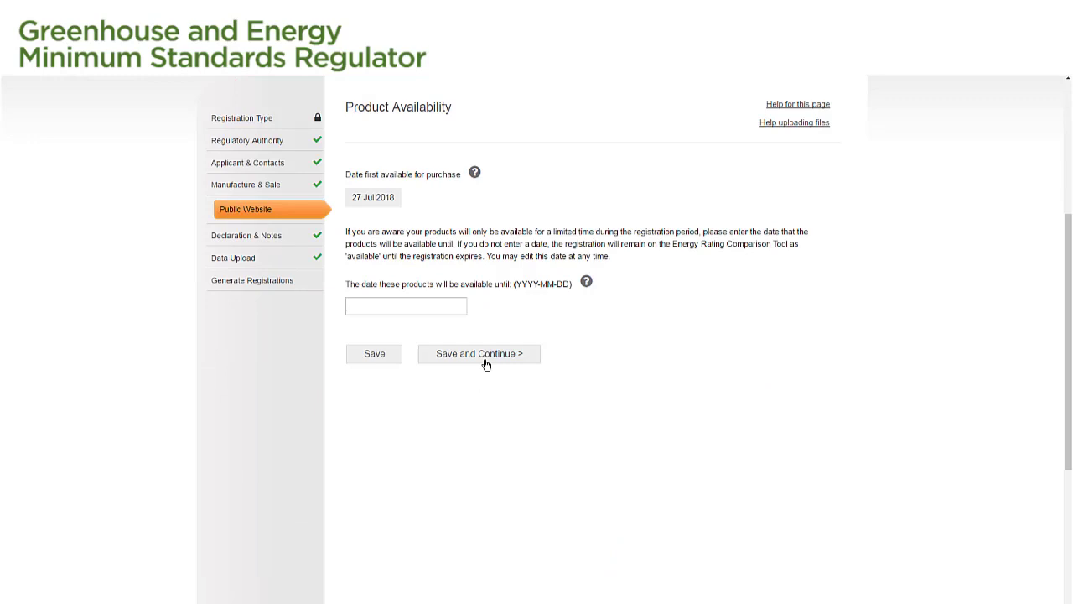
click(479, 354)
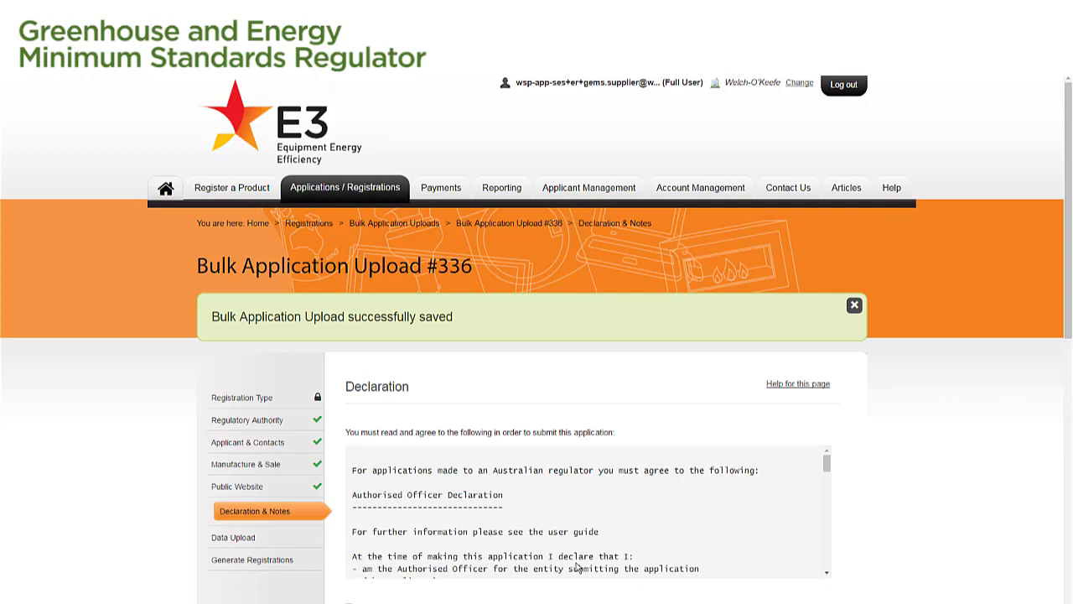
Accept the legal declaration, add the registration note "Enter comments" for the regulator, and save and continue to the data upload
scroll(576, 567, down, 10)
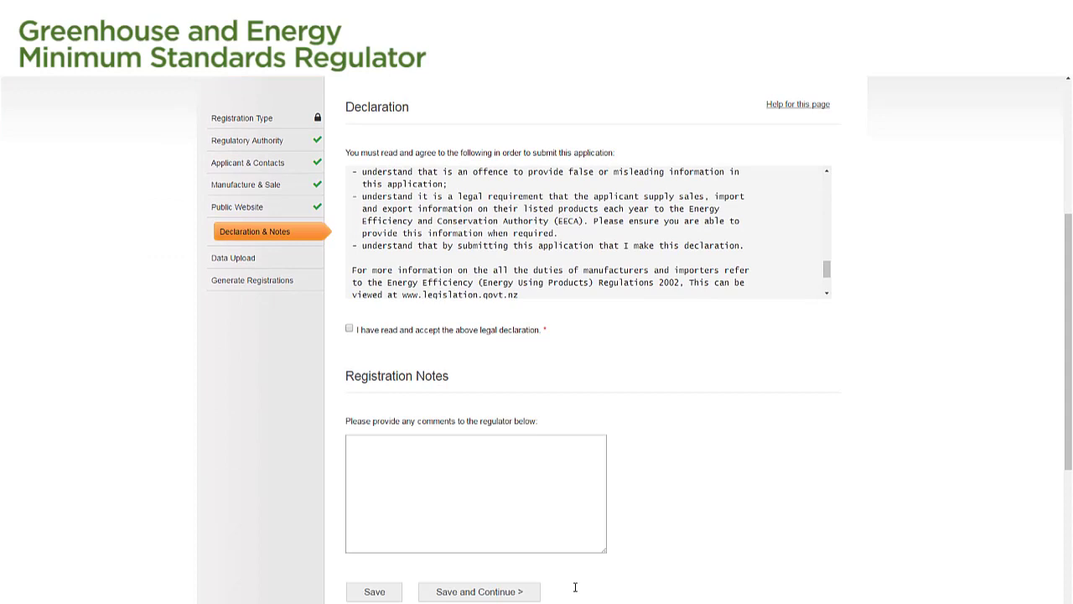
click(349, 329)
click(468, 459)
text(Enter comments)
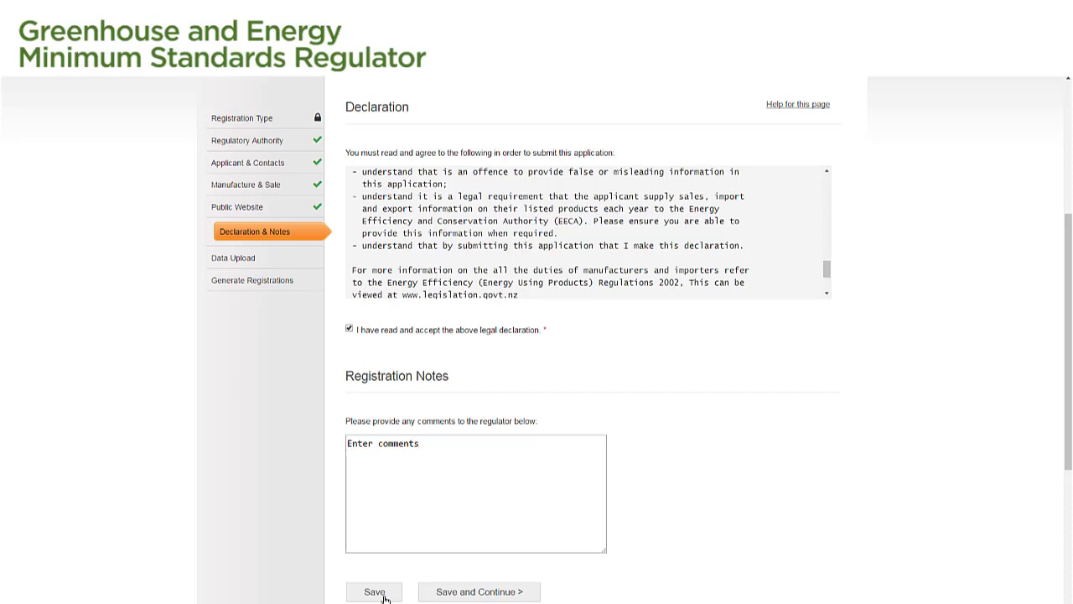
click(374, 592)
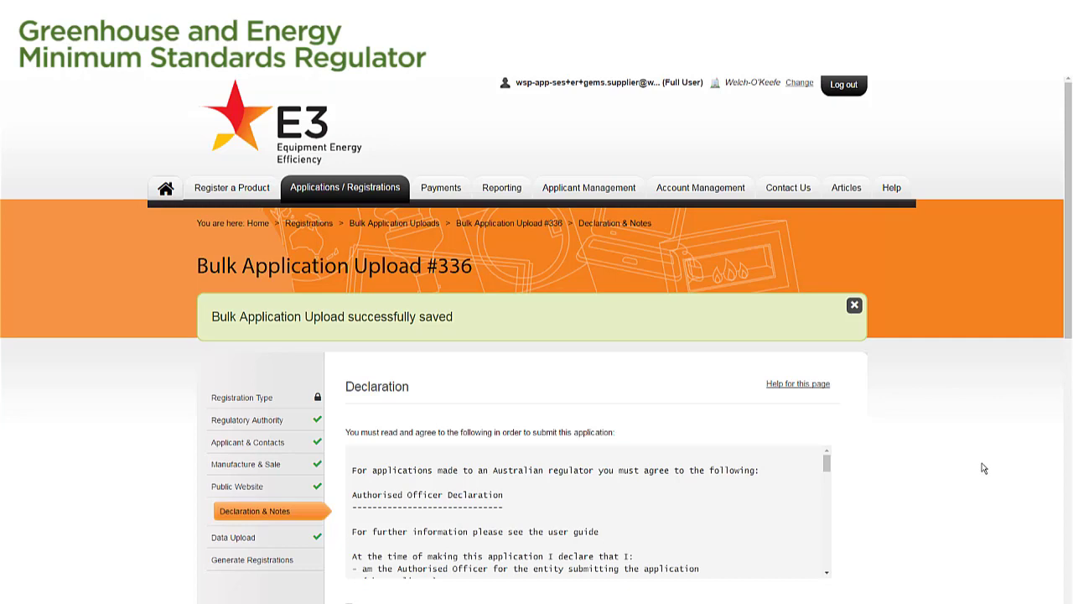
scroll(983, 468, down, 5)
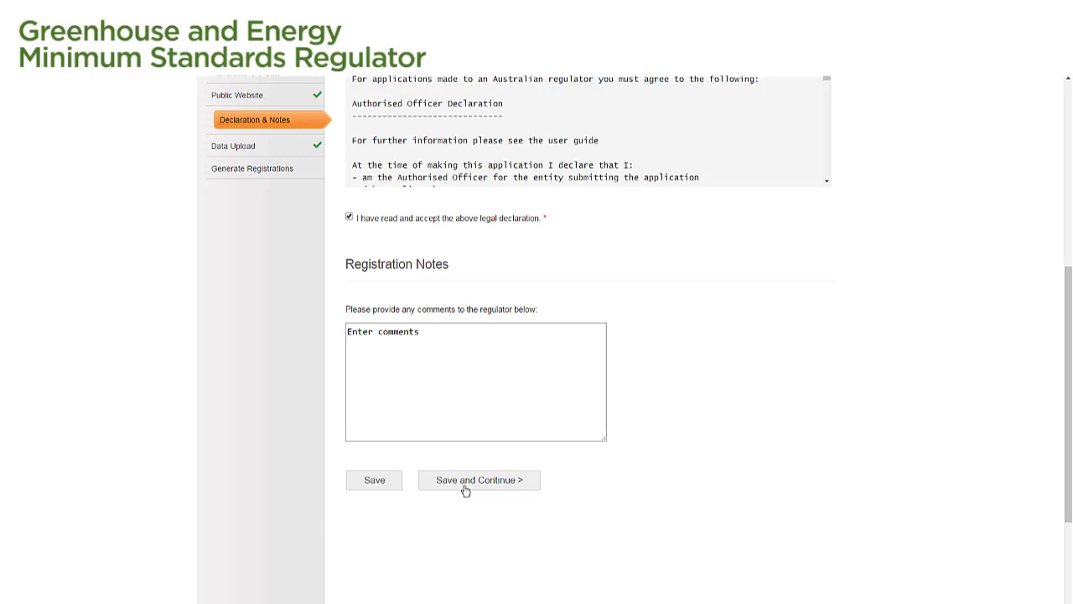
click(465, 490)
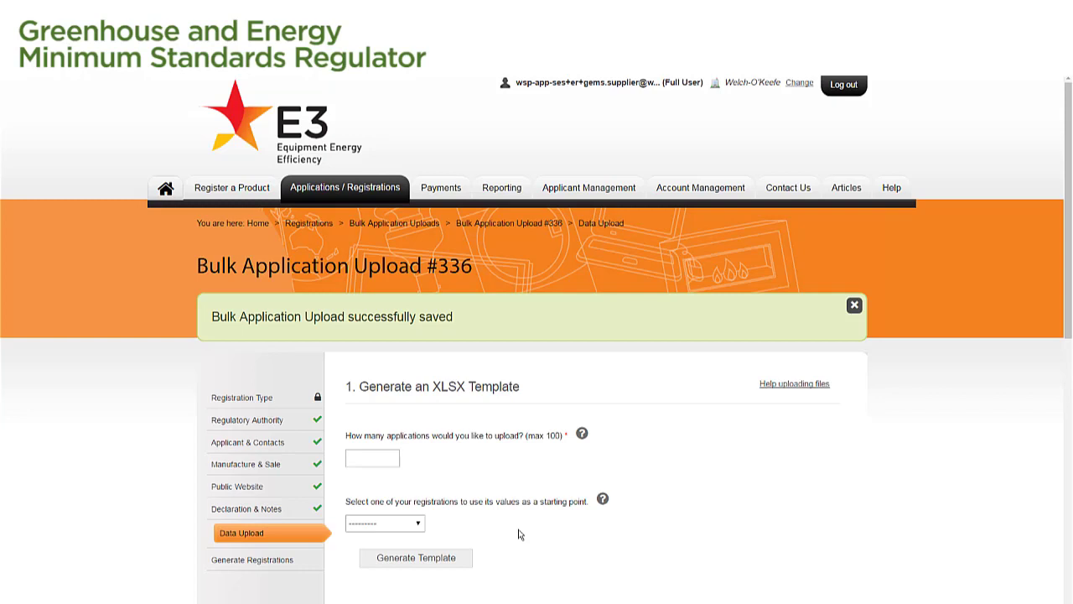
Generate an XLSX template for 10 applications using Record #98800 as the starting point
click(361, 398)
text(10)
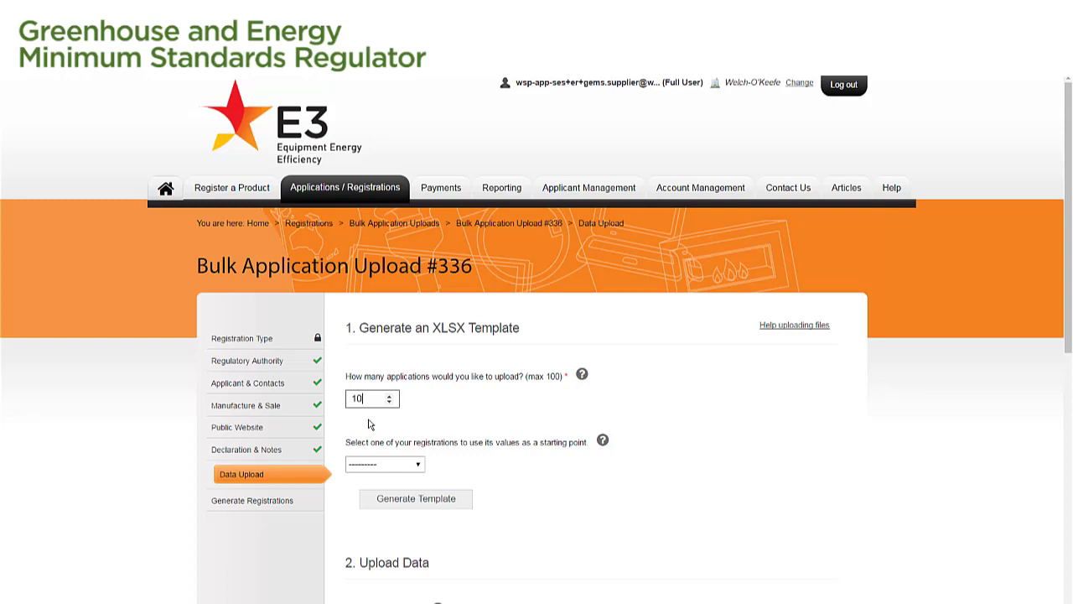
click(393, 468)
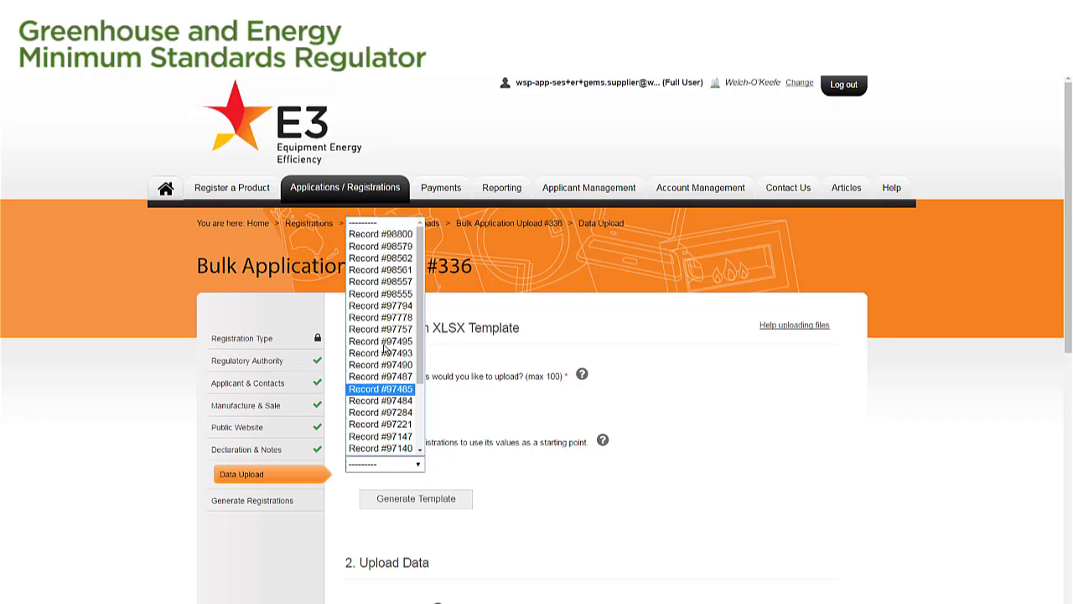
click(394, 237)
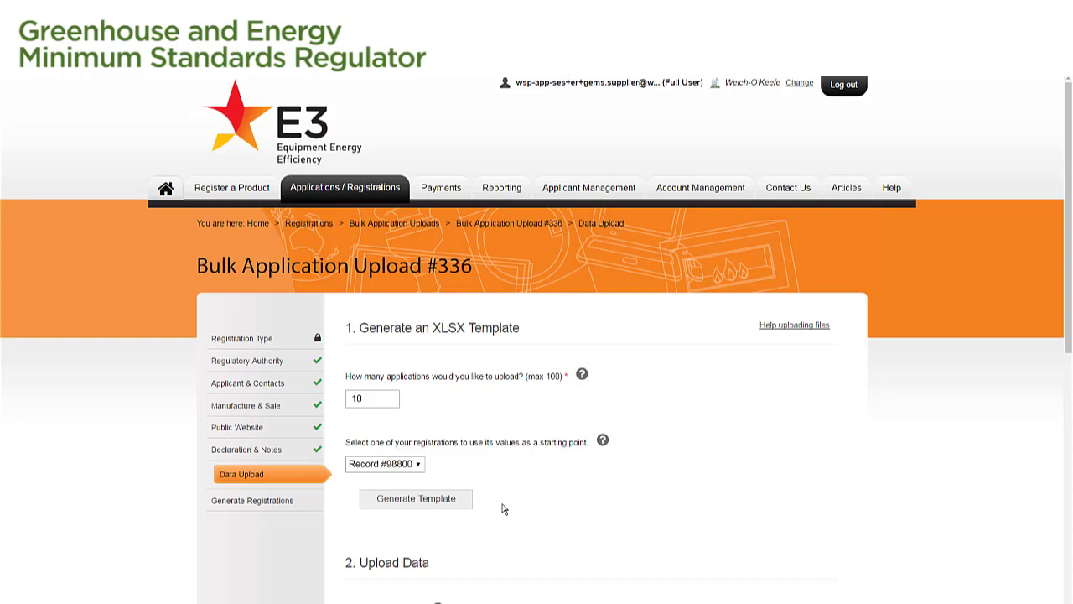
click(450, 504)
Upload template (26).xlsx as the application data file and save it
scroll(1000, 517, down, 2)
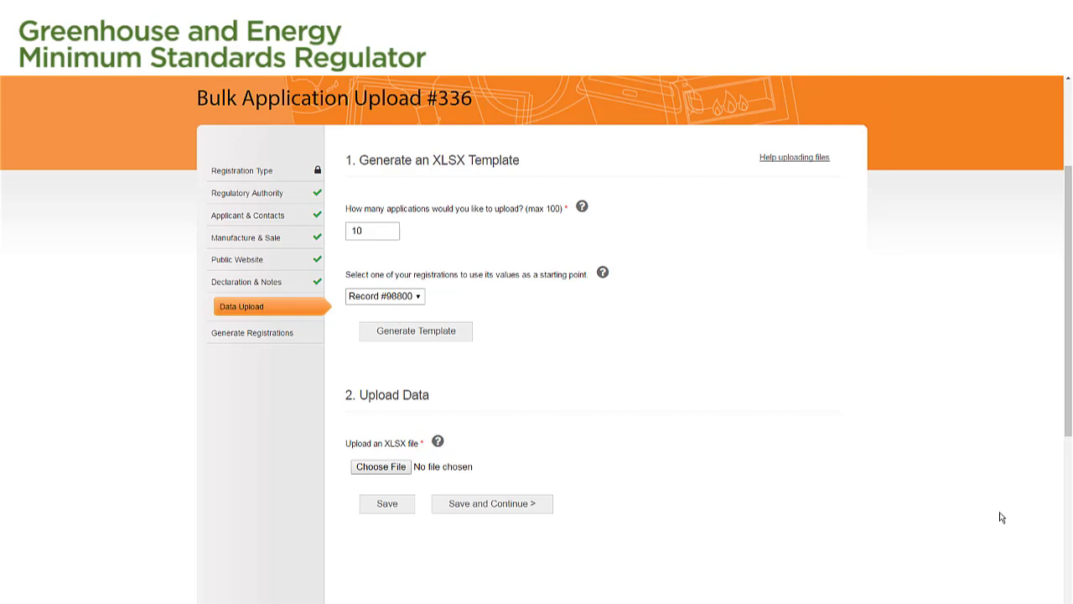
click(400, 474)
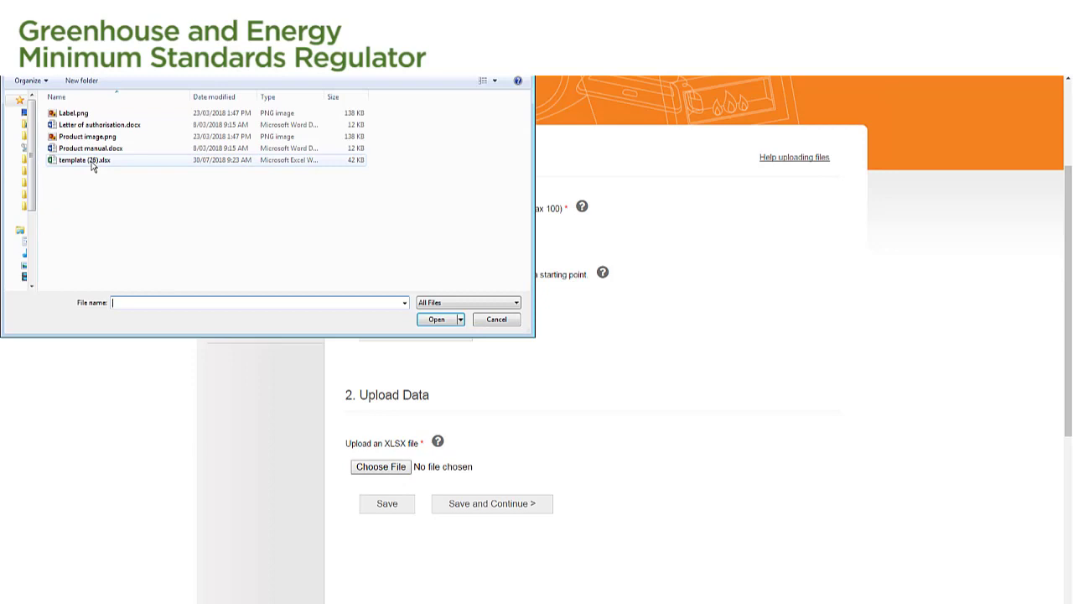
click(92, 163)
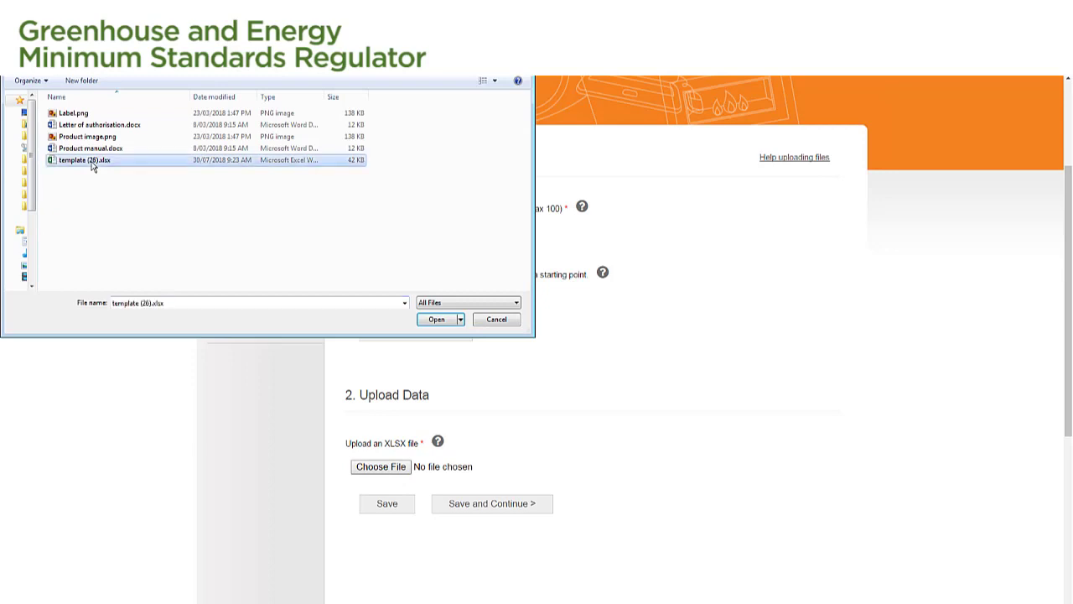
click(436, 322)
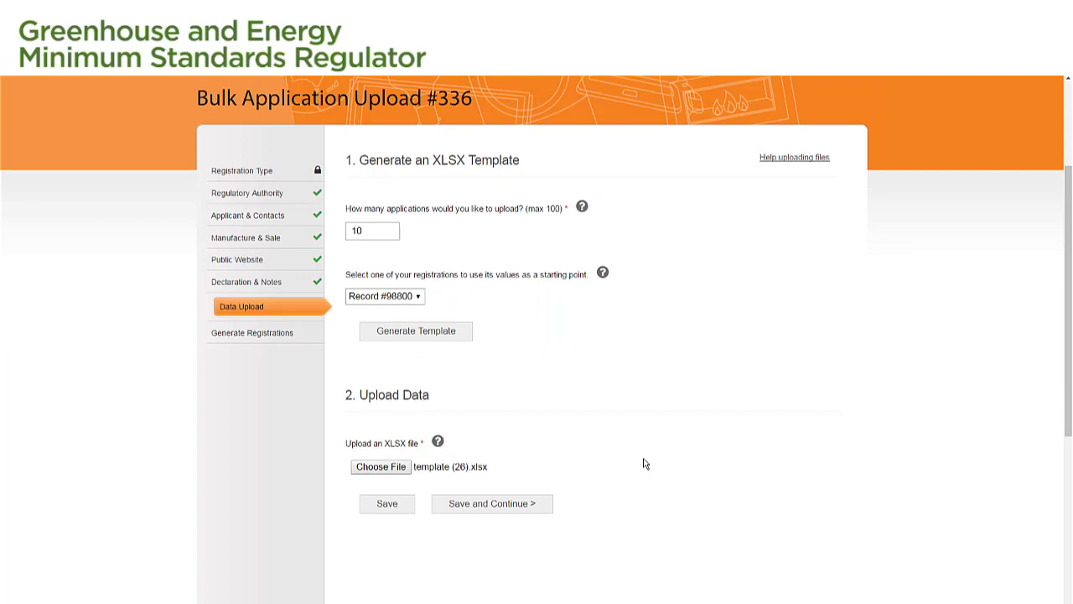
click(377, 504)
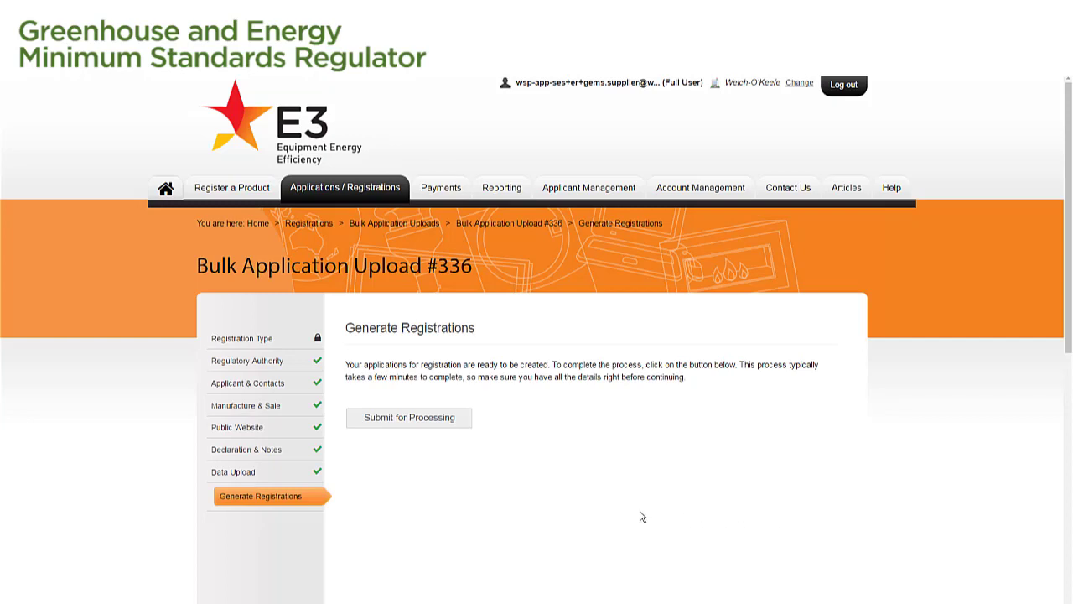
Submit the bulk upload for processing and review the list of generated registration records
click(409, 422)
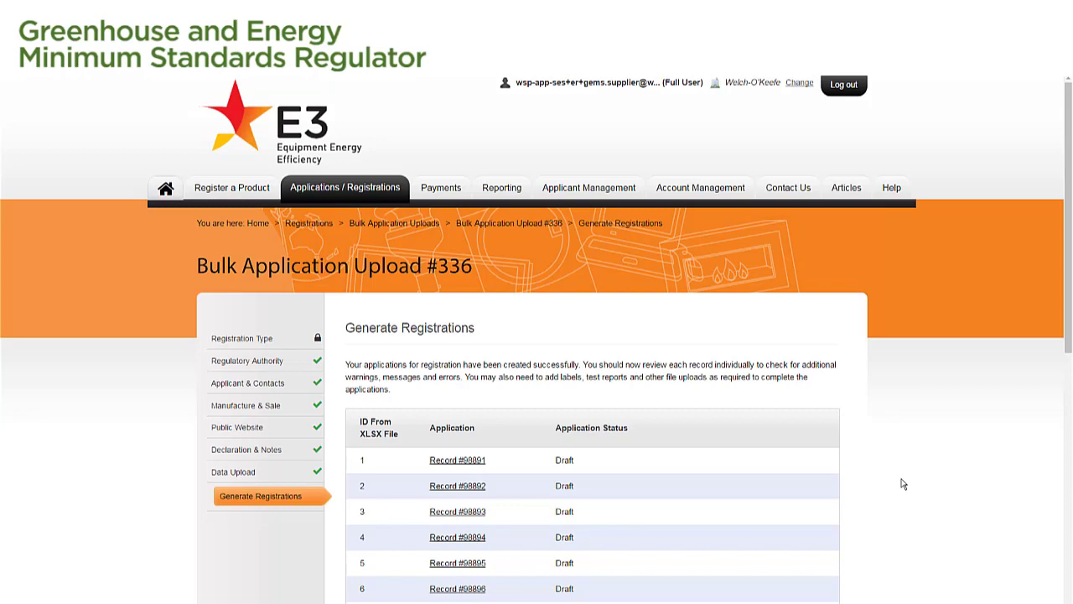
scroll(903, 484, down, 3)
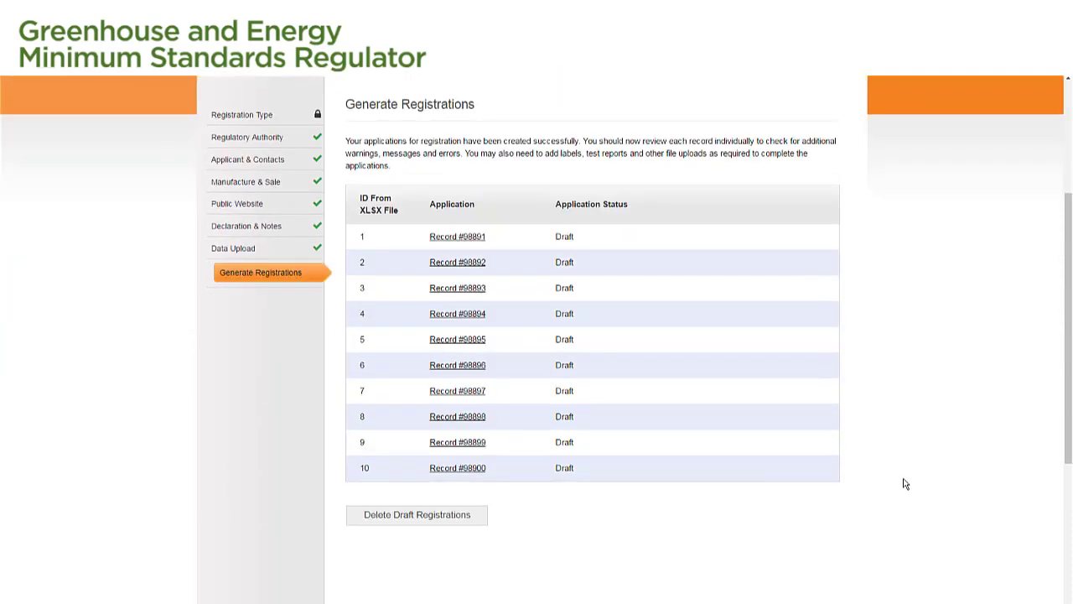
scroll(904, 484, up, 1)
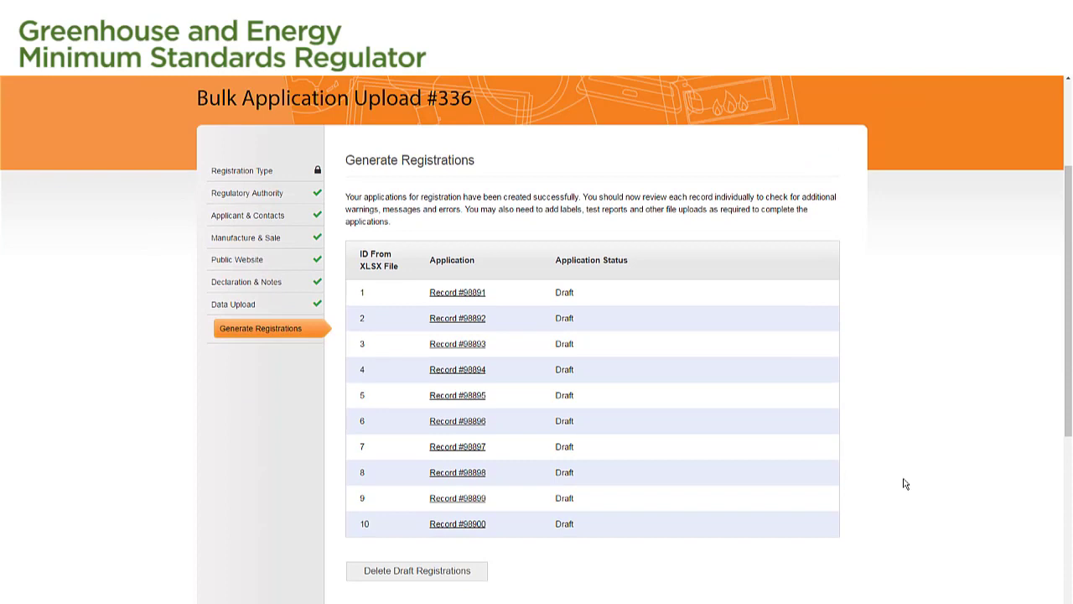